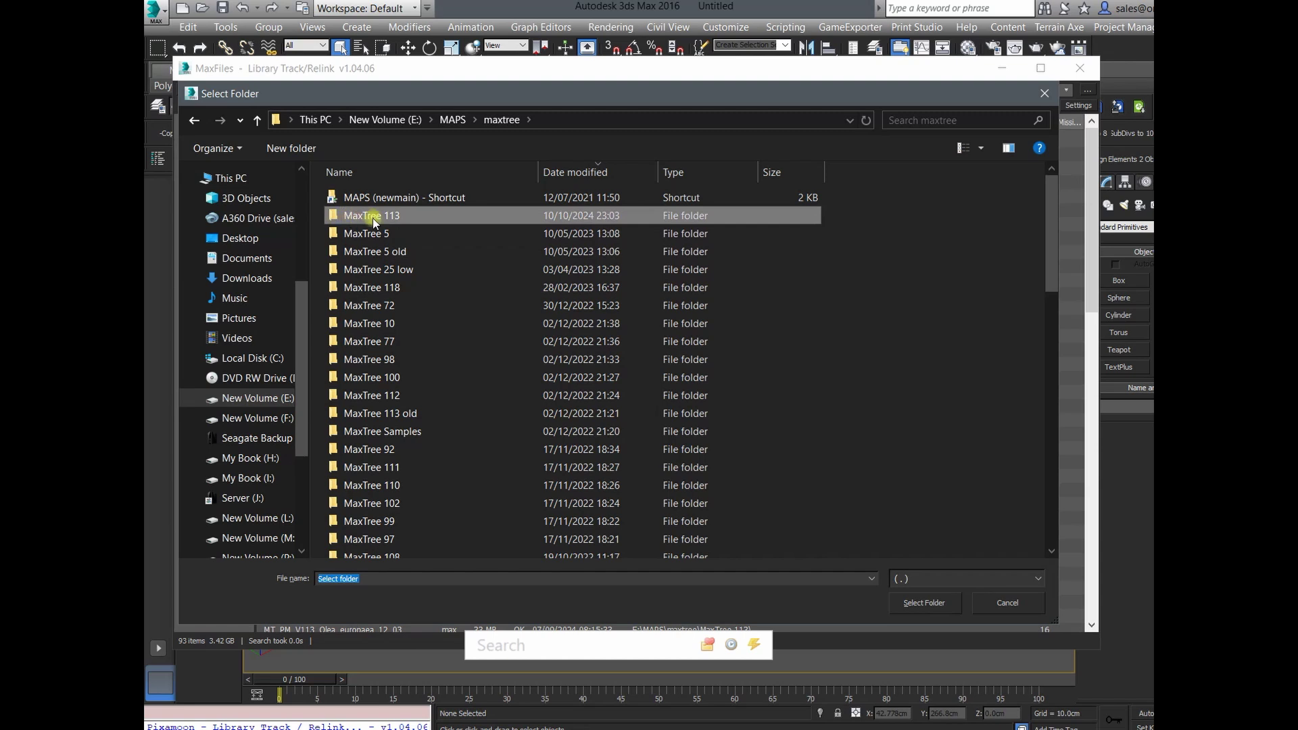
- Load the MaxTree 113 folder into the file list and open the asset path settings for all its MAX files
double_click(353, 216)
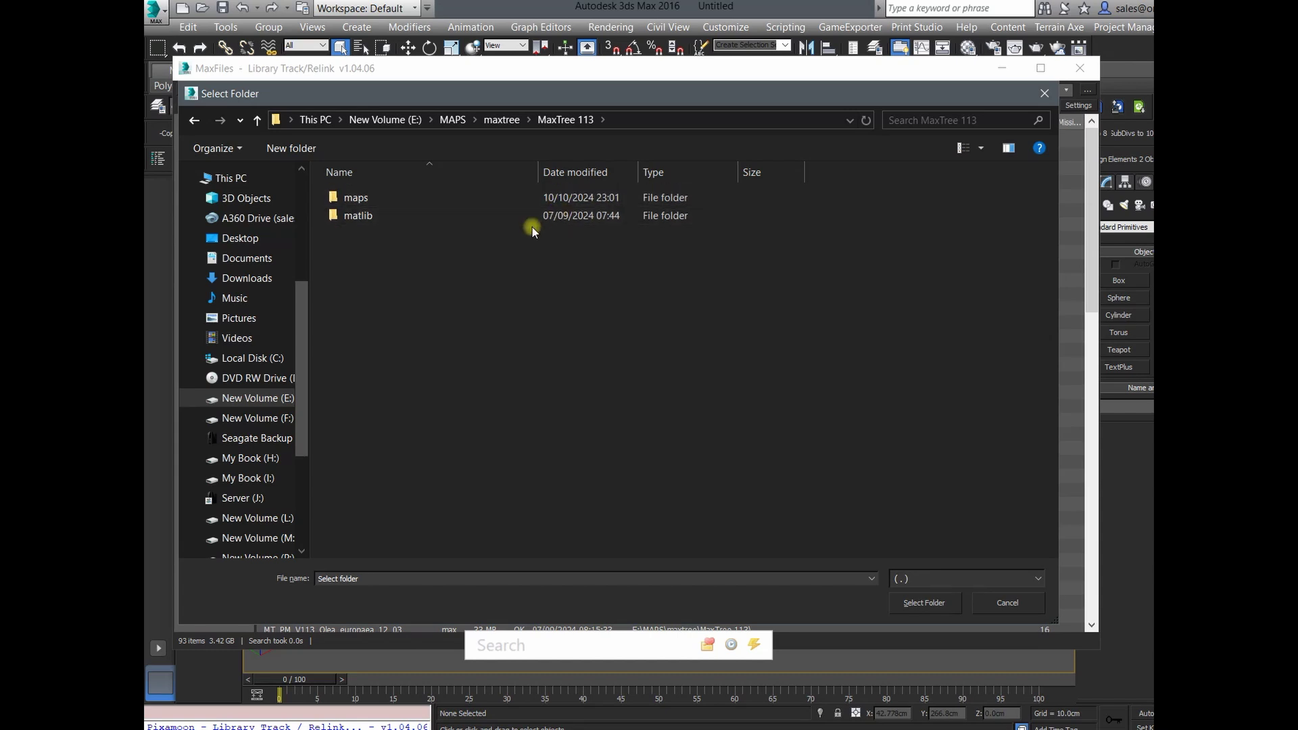
click(929, 602)
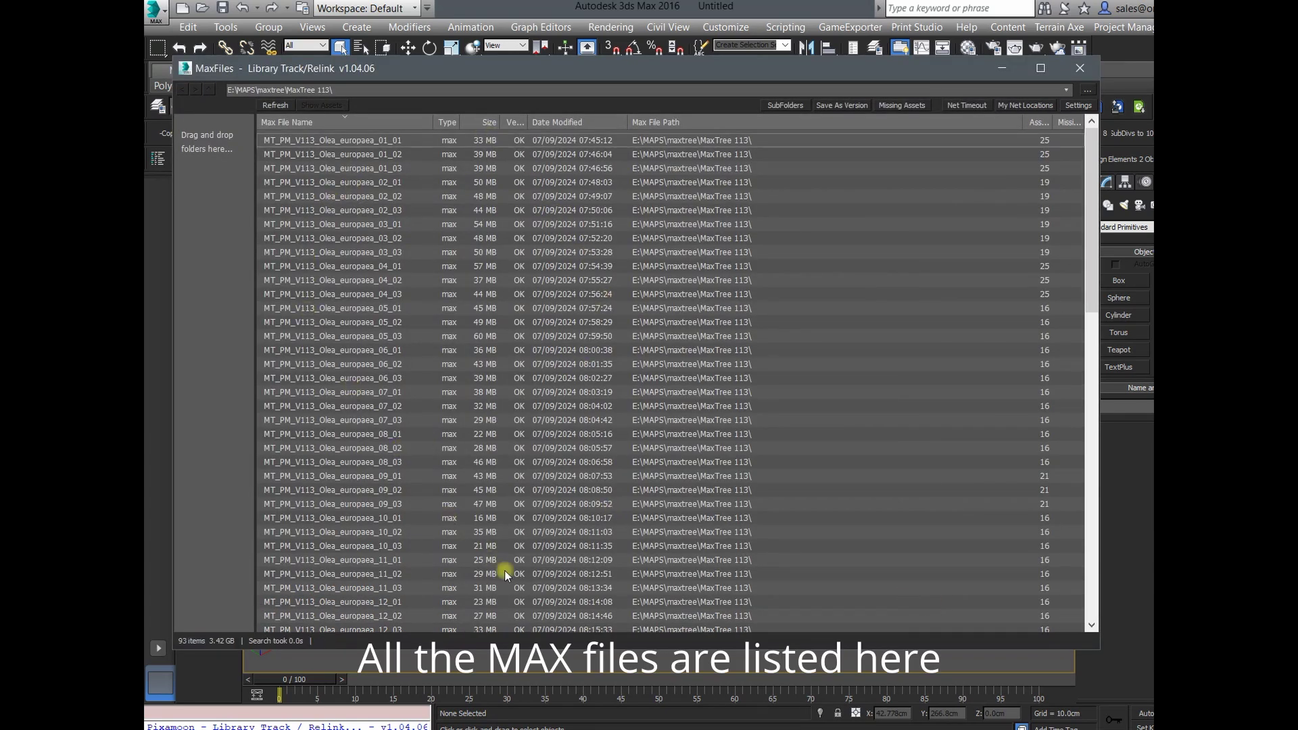
click(570, 254)
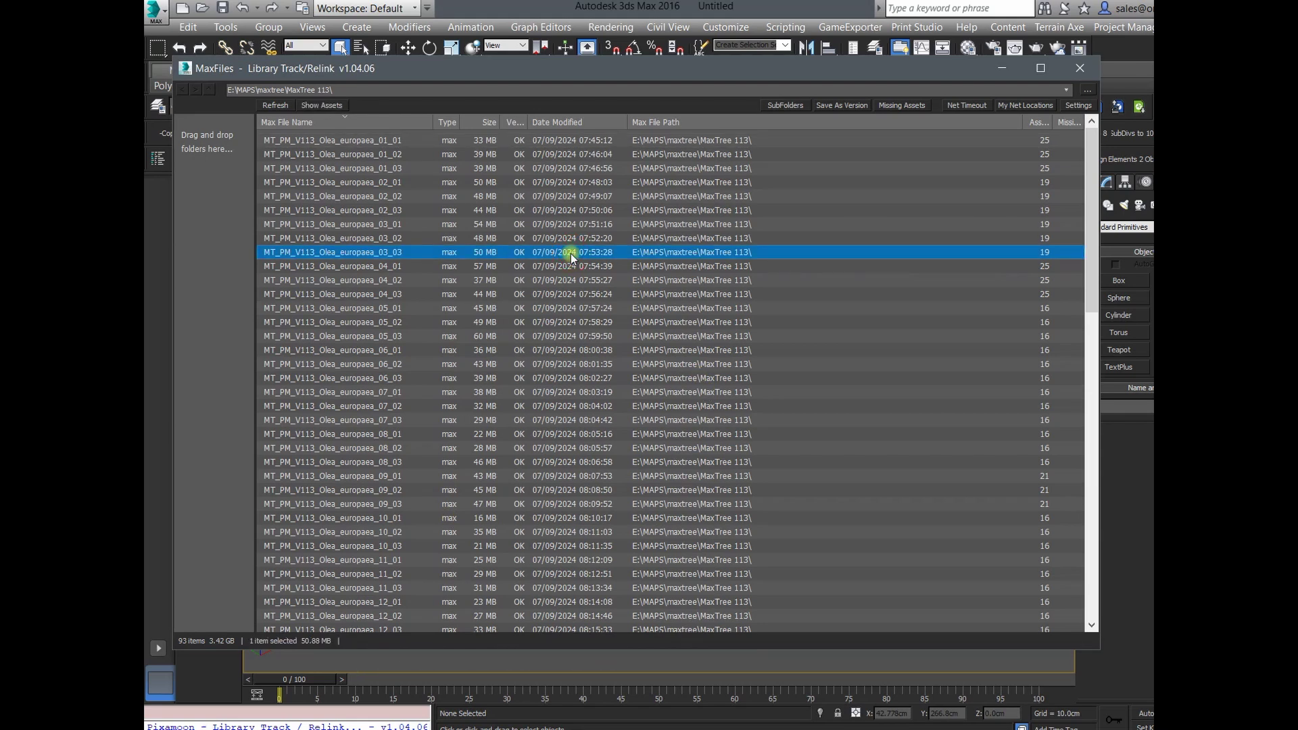
key(ctrl+a)
right_click(570, 257)
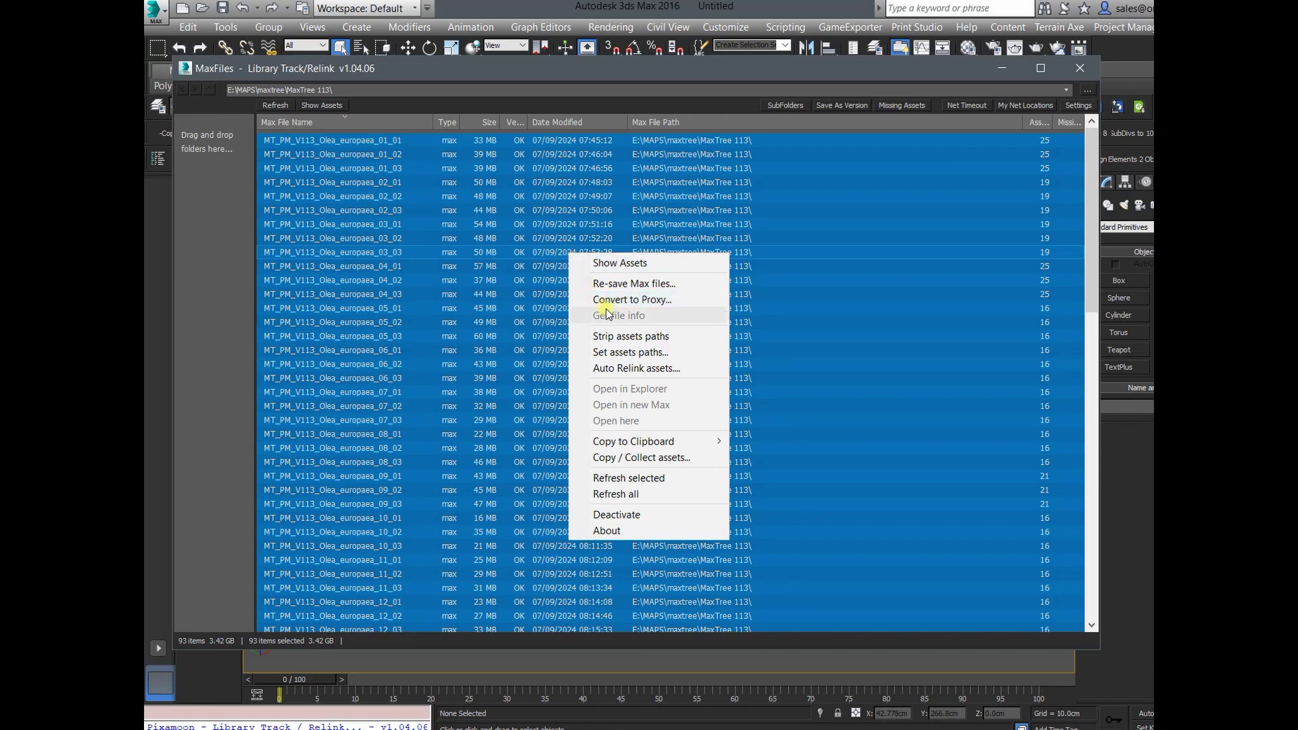
click(669, 354)
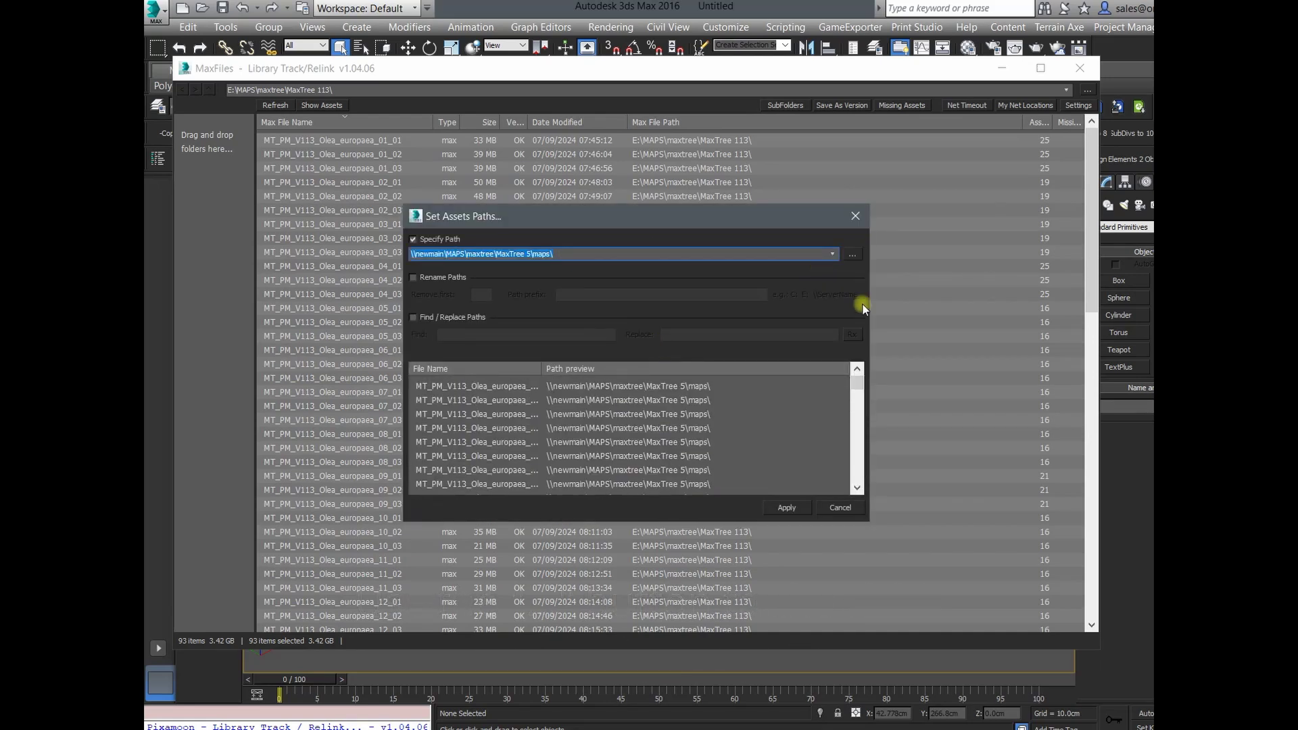
- Specify E:\MAPS\maxtree\MaxTree 113\maps as the new asset path for the selected MAX files
click(852, 255)
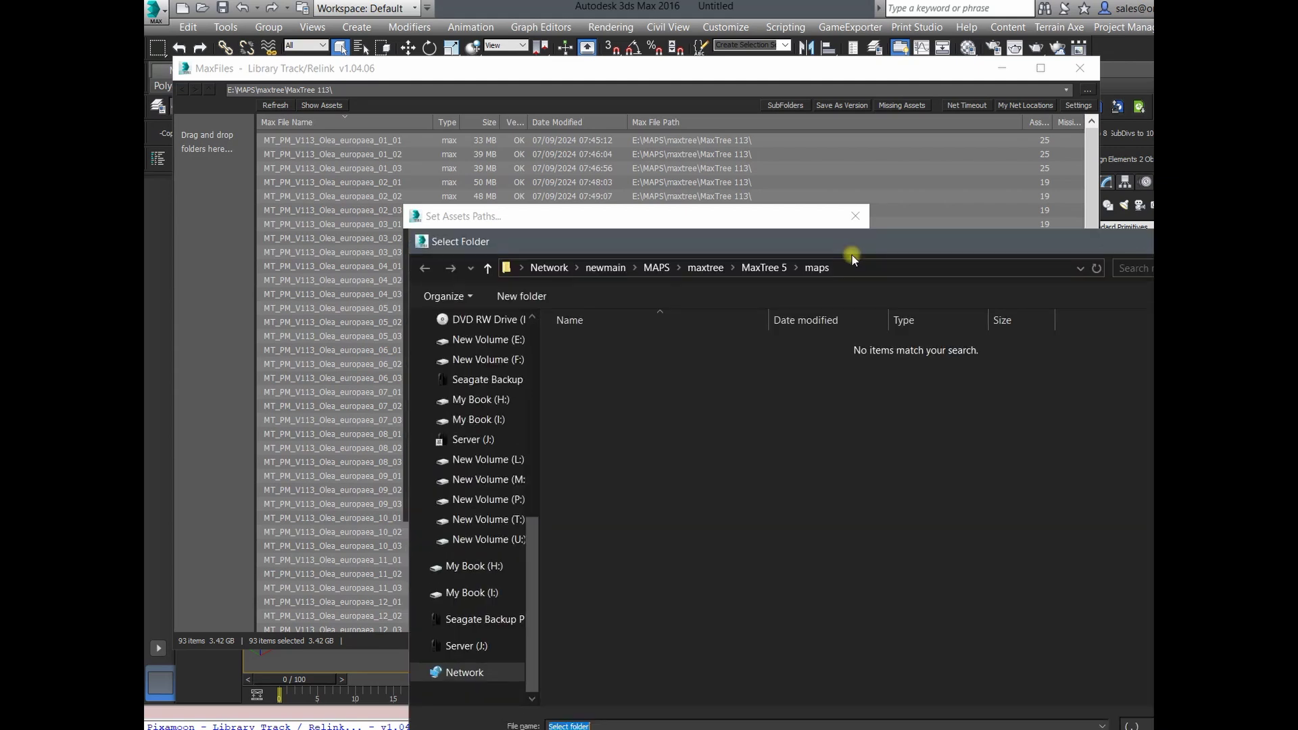
drag(705, 244, 534, 133)
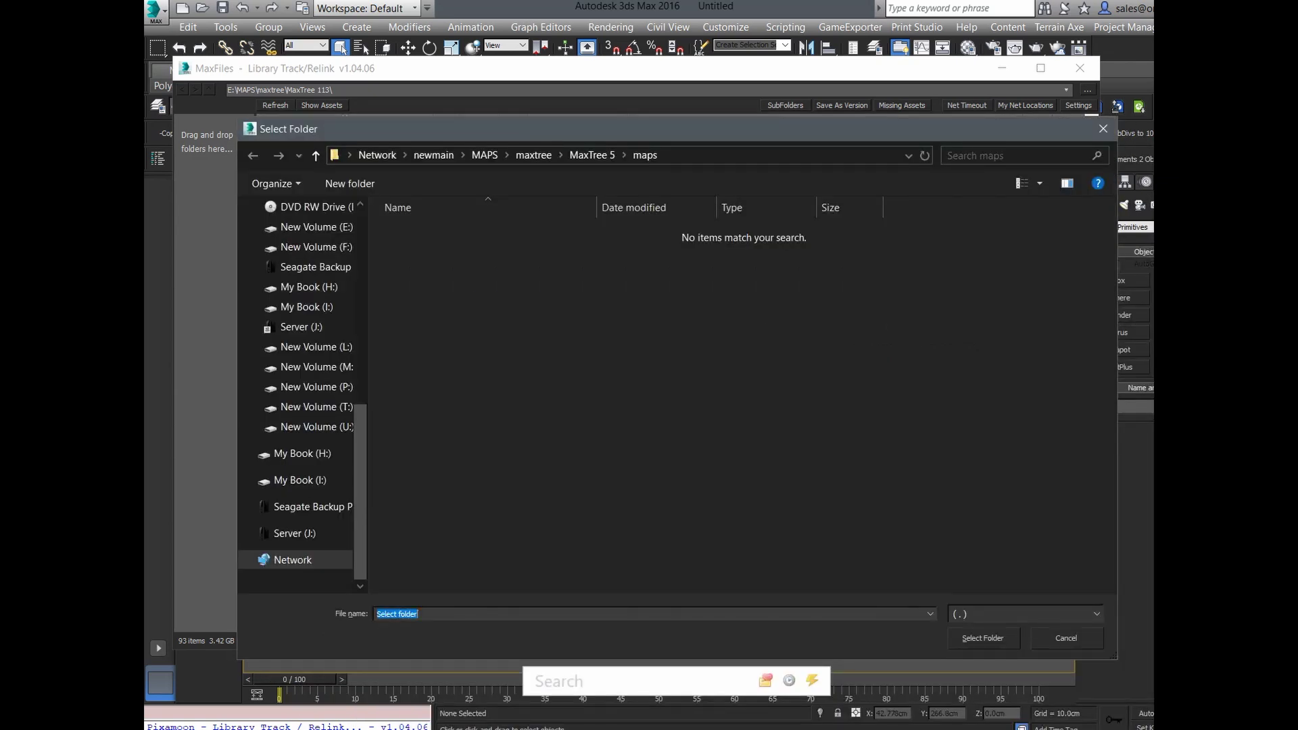
key(Home)
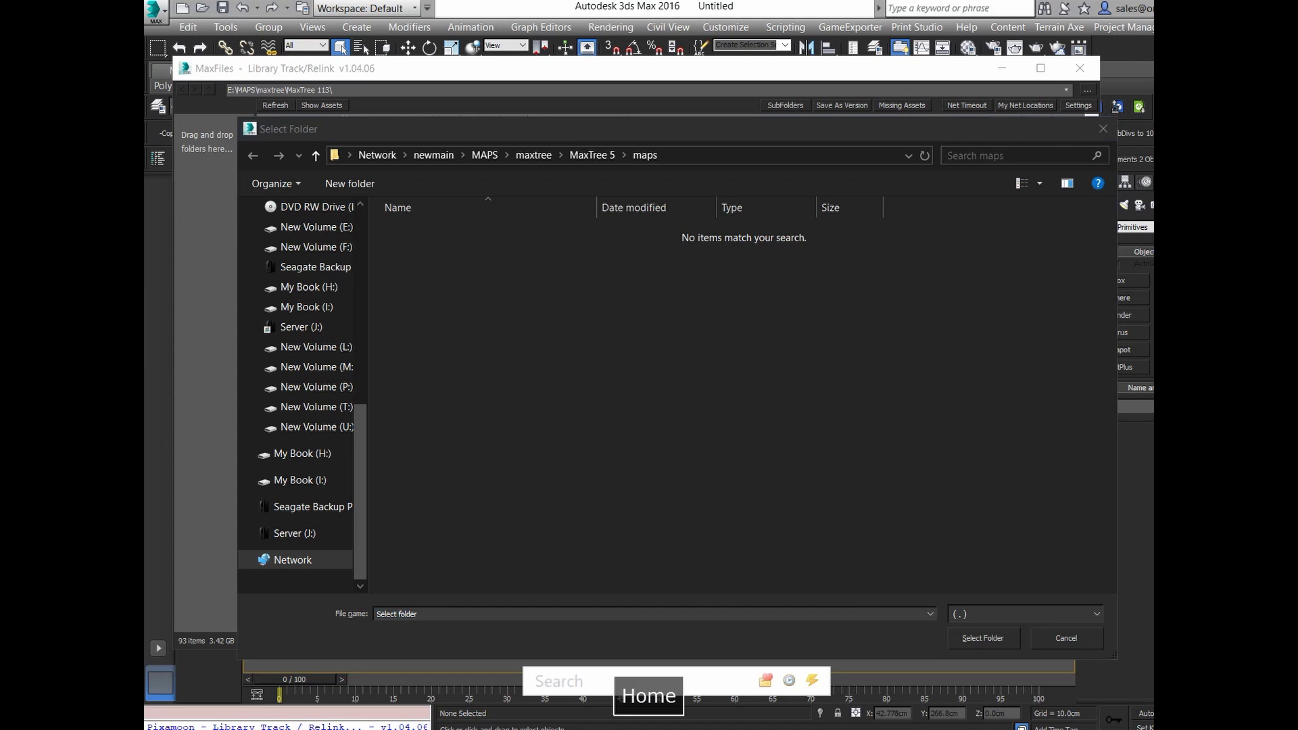
key(Return)
click(635, 331)
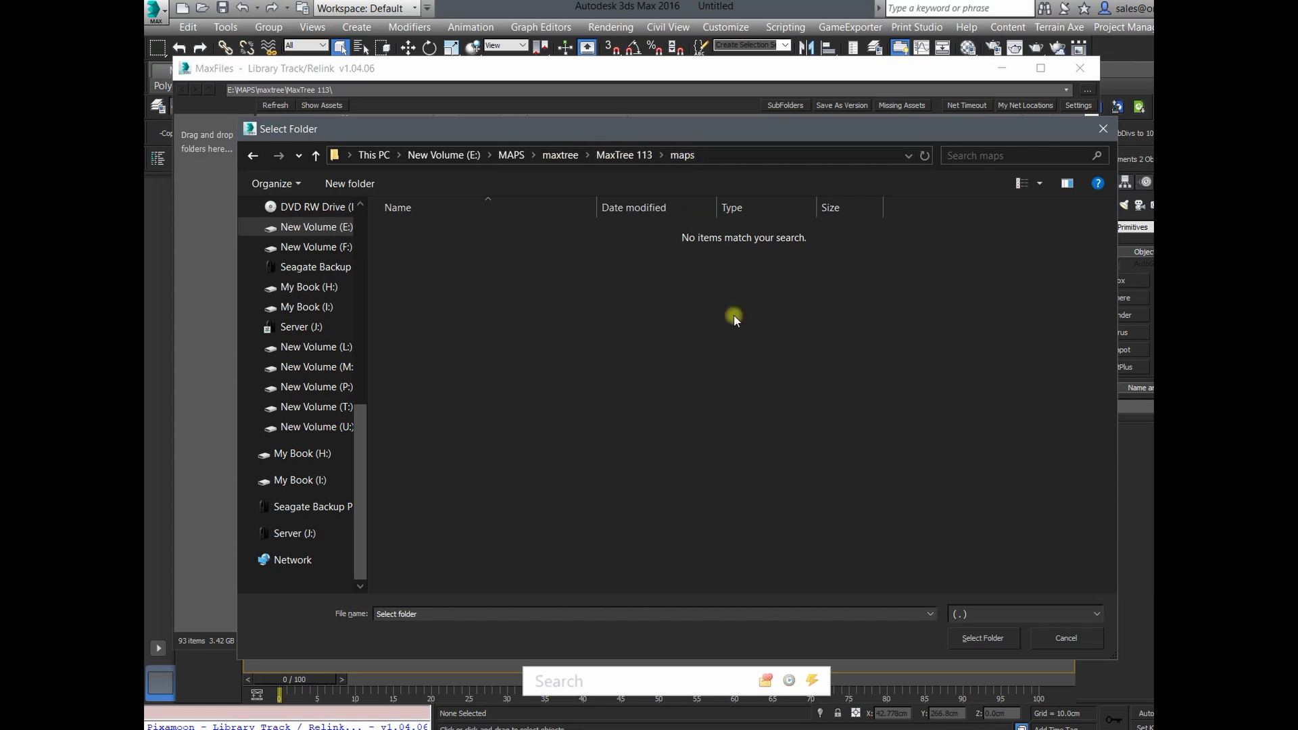
click(981, 639)
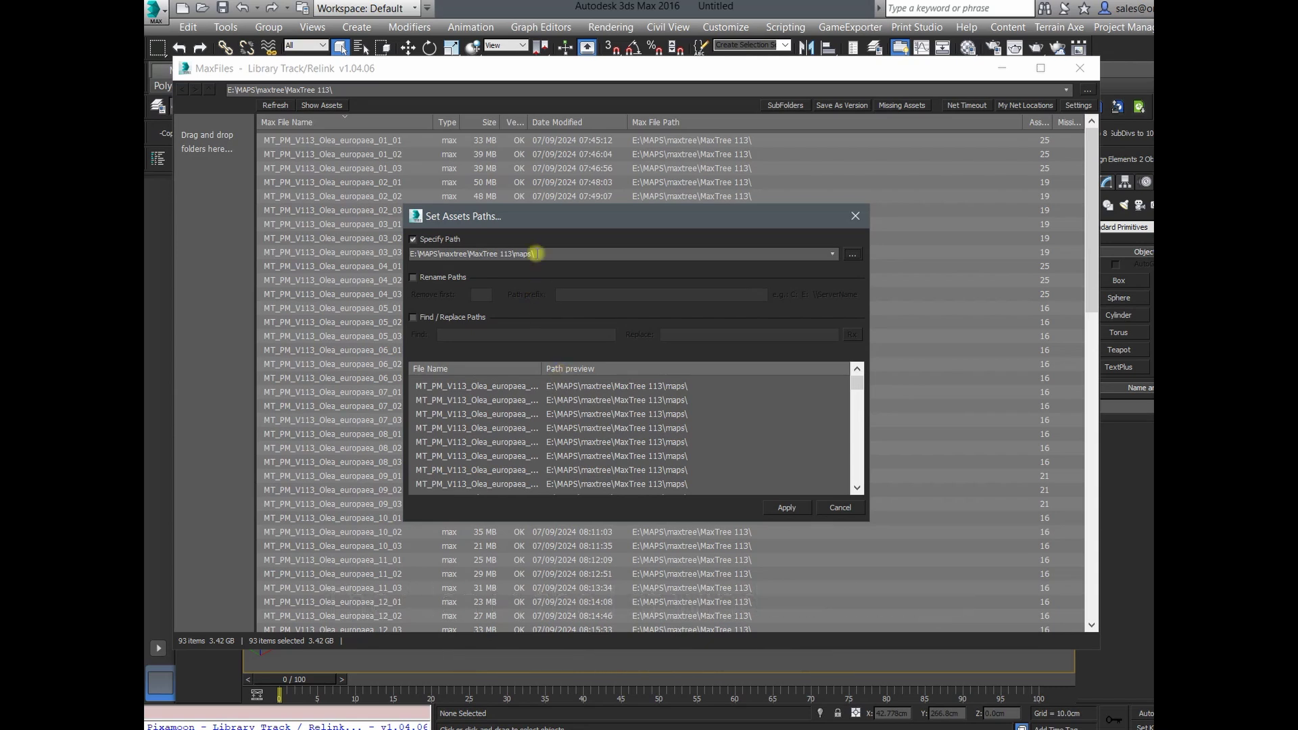
- Apply the specified asset path to the MAX files without creating backups
drag(521, 223, 431, 186)
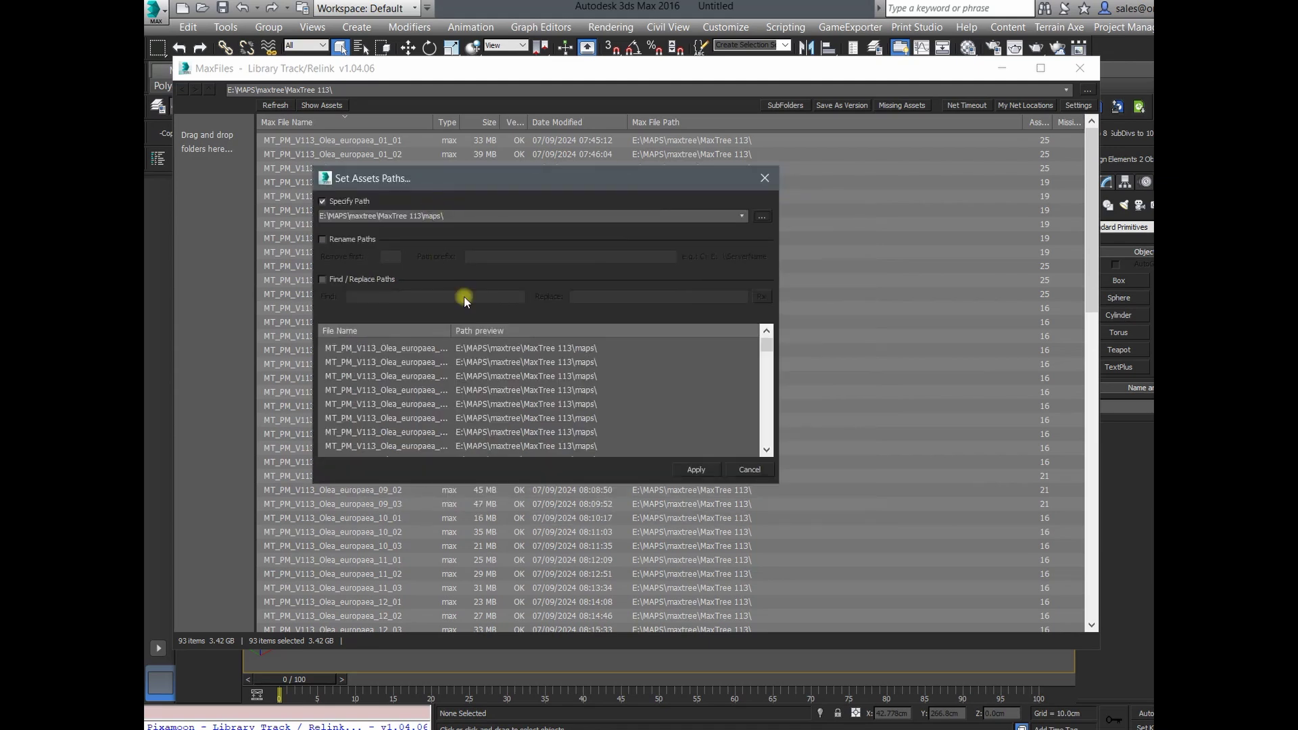
click(700, 467)
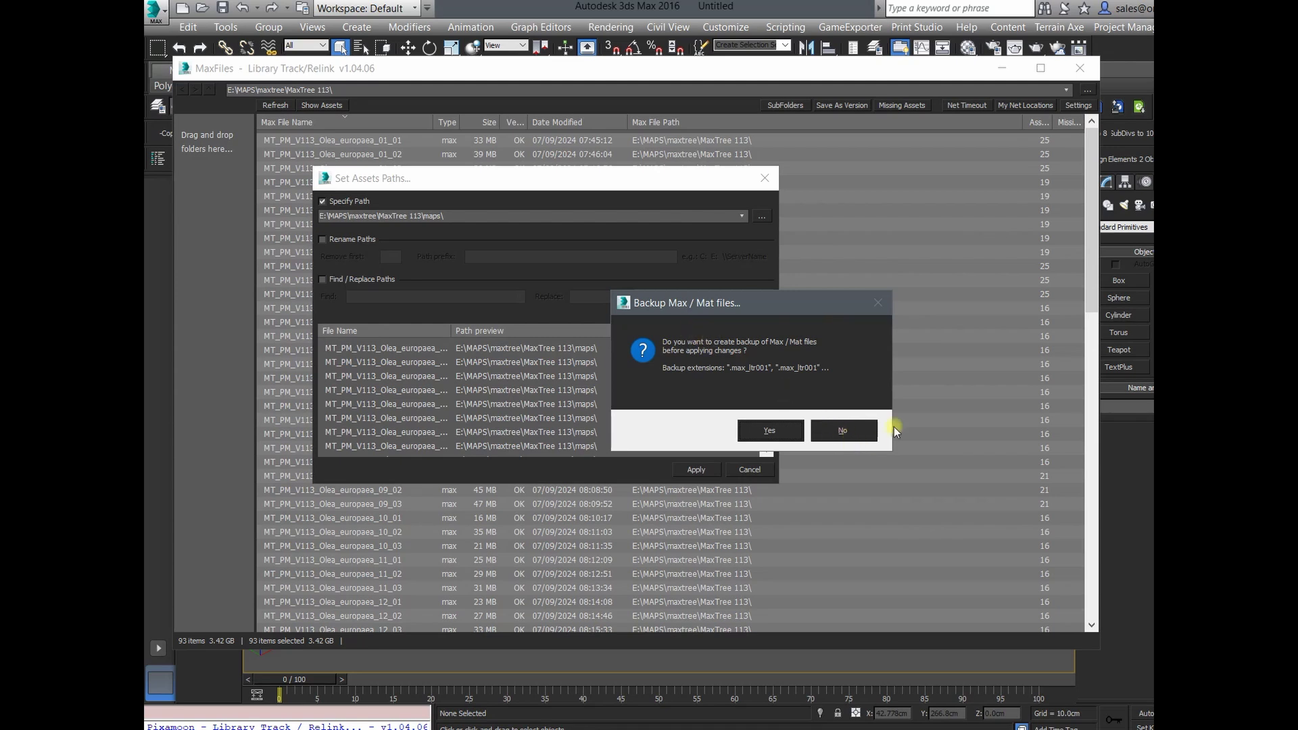
click(846, 431)
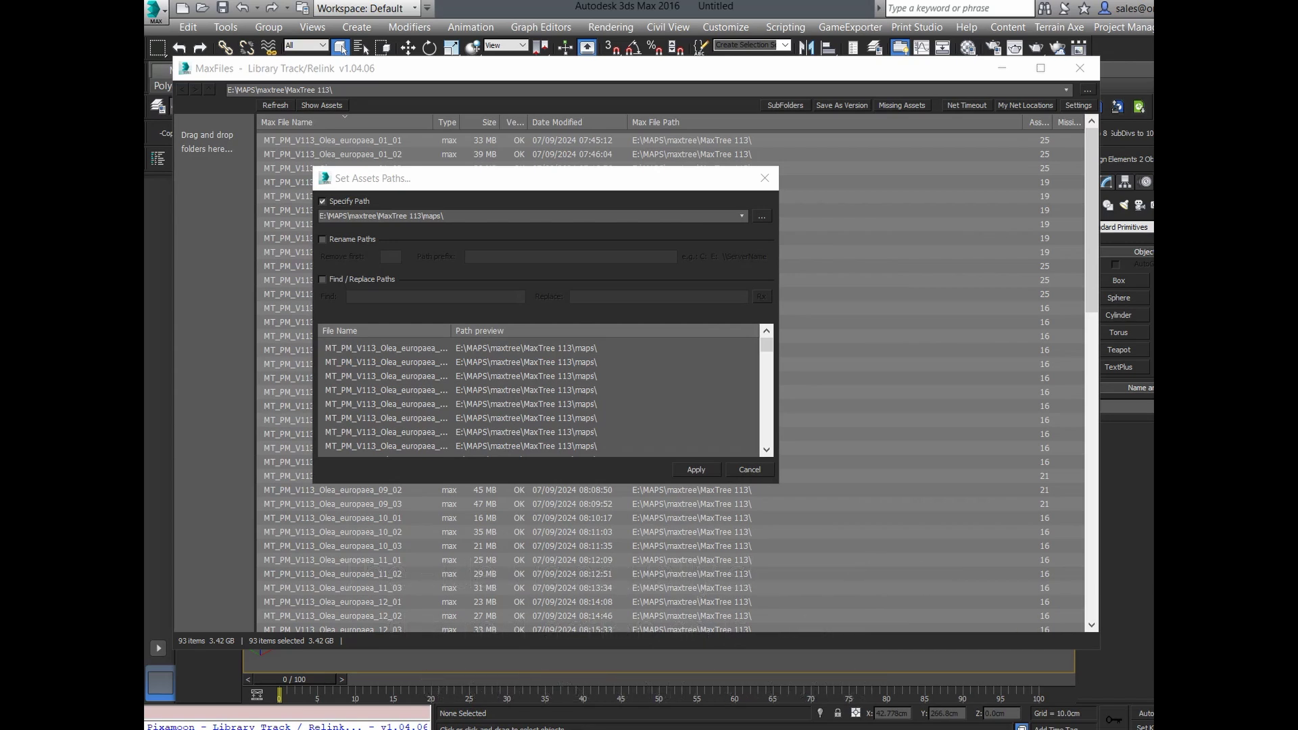
key(Home)
key(Return)
key(Home)
key(Return)
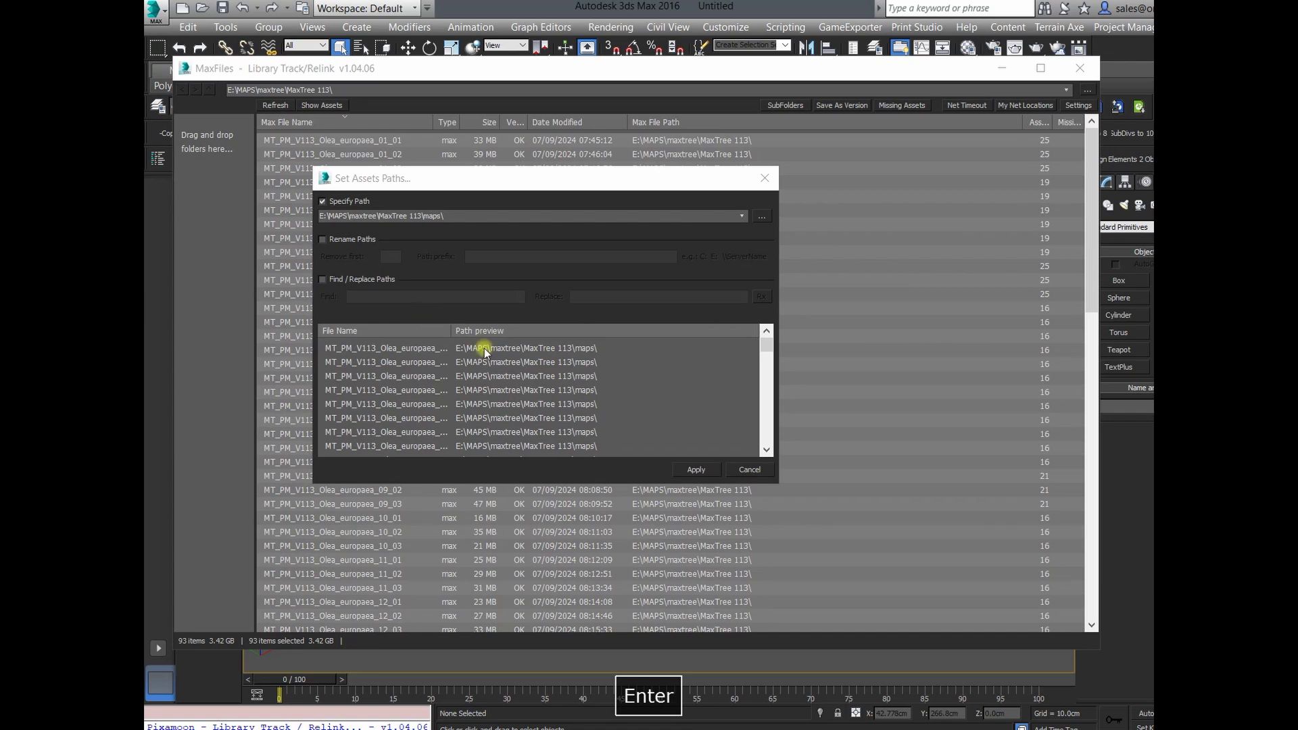
click(713, 475)
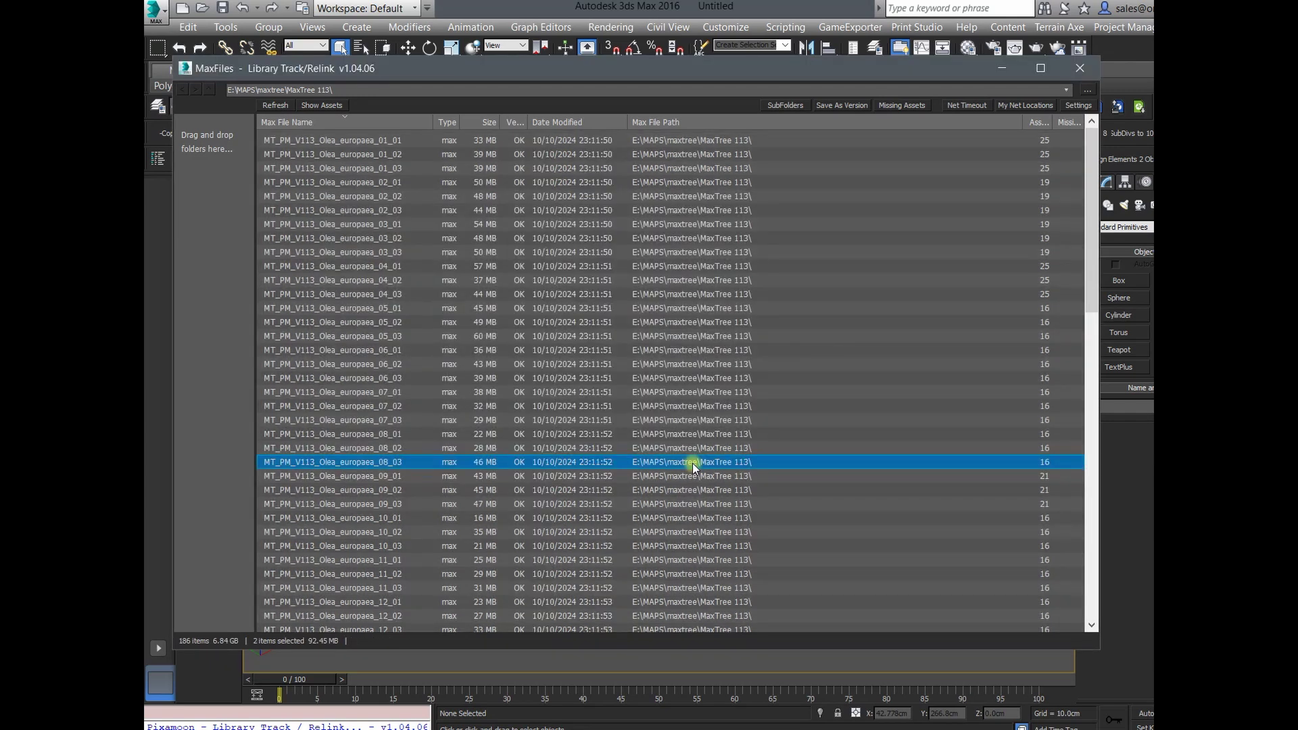
- Load the matlib subfolder of MaxTree 113 into the file list
click(1085, 89)
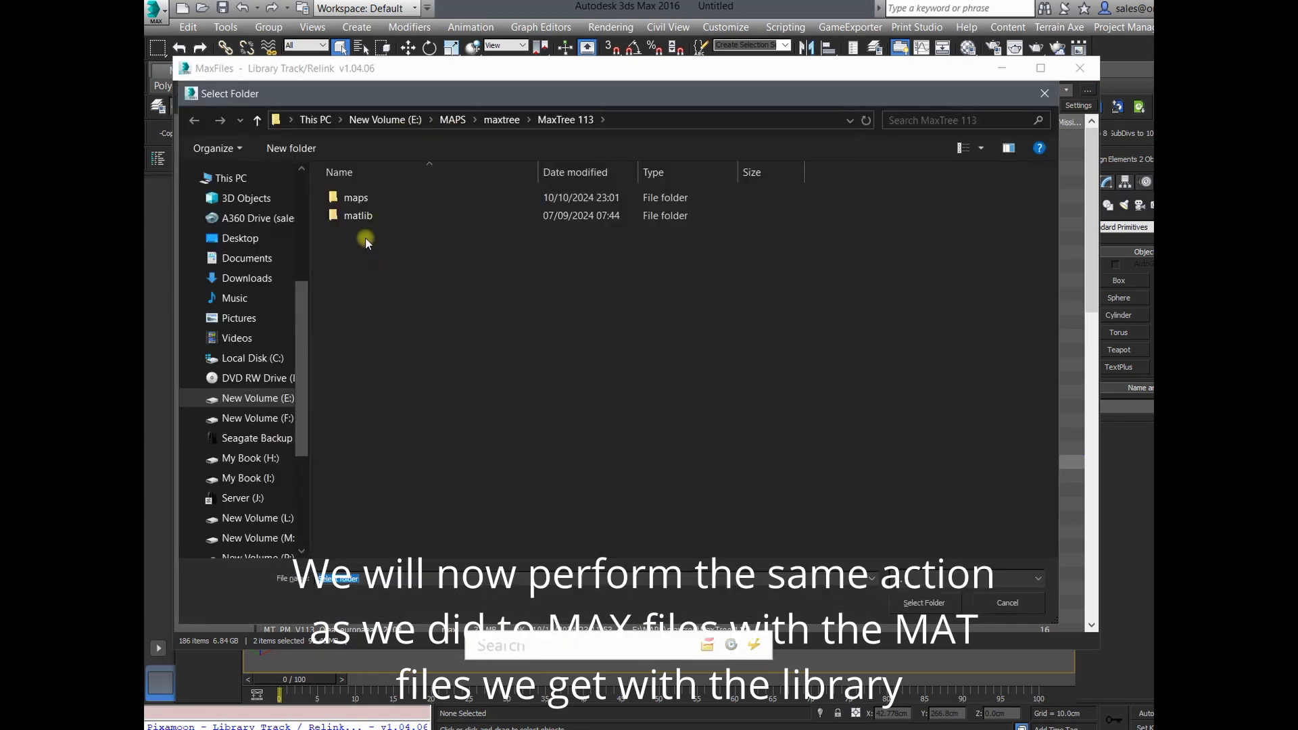
click(360, 216)
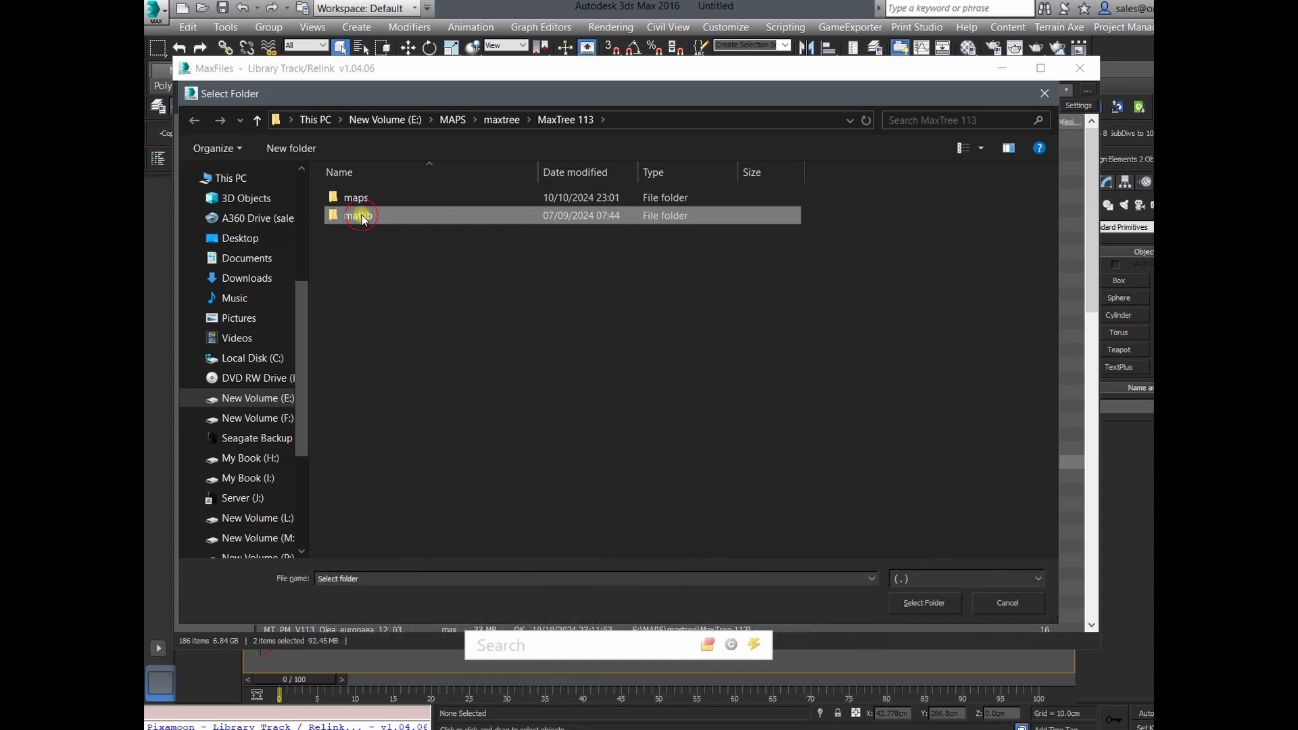
double_click(361, 216)
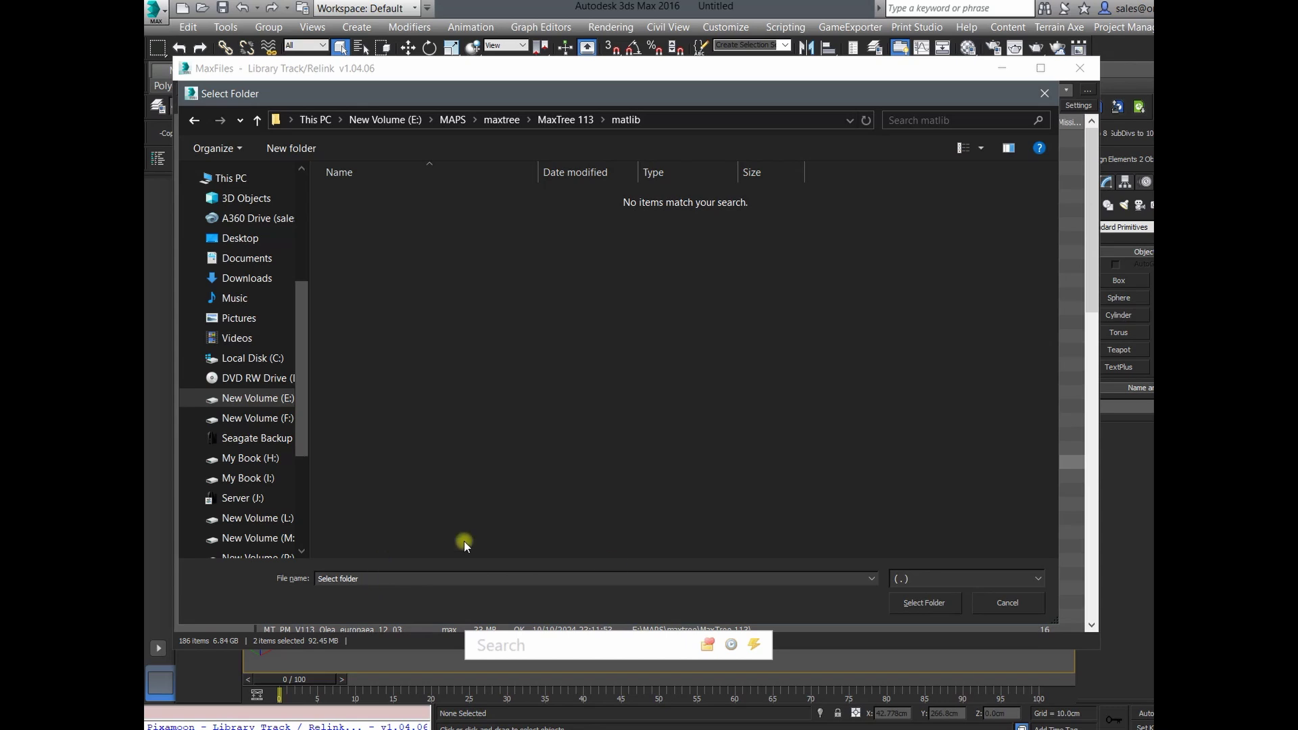
click(905, 603)
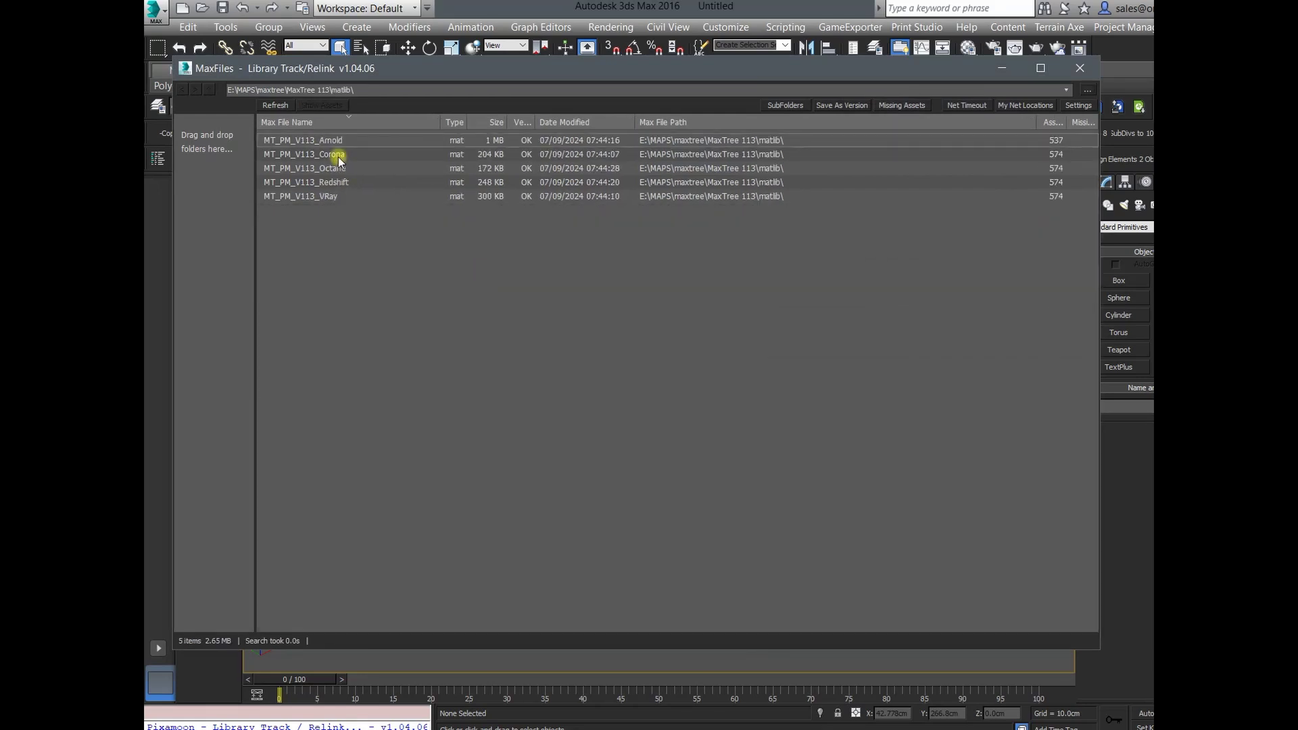
- Set the asset path of all five MAT files to E:\MAPS\maxtree\MaxTree 113\maps\ without creating backups
click(322, 196)
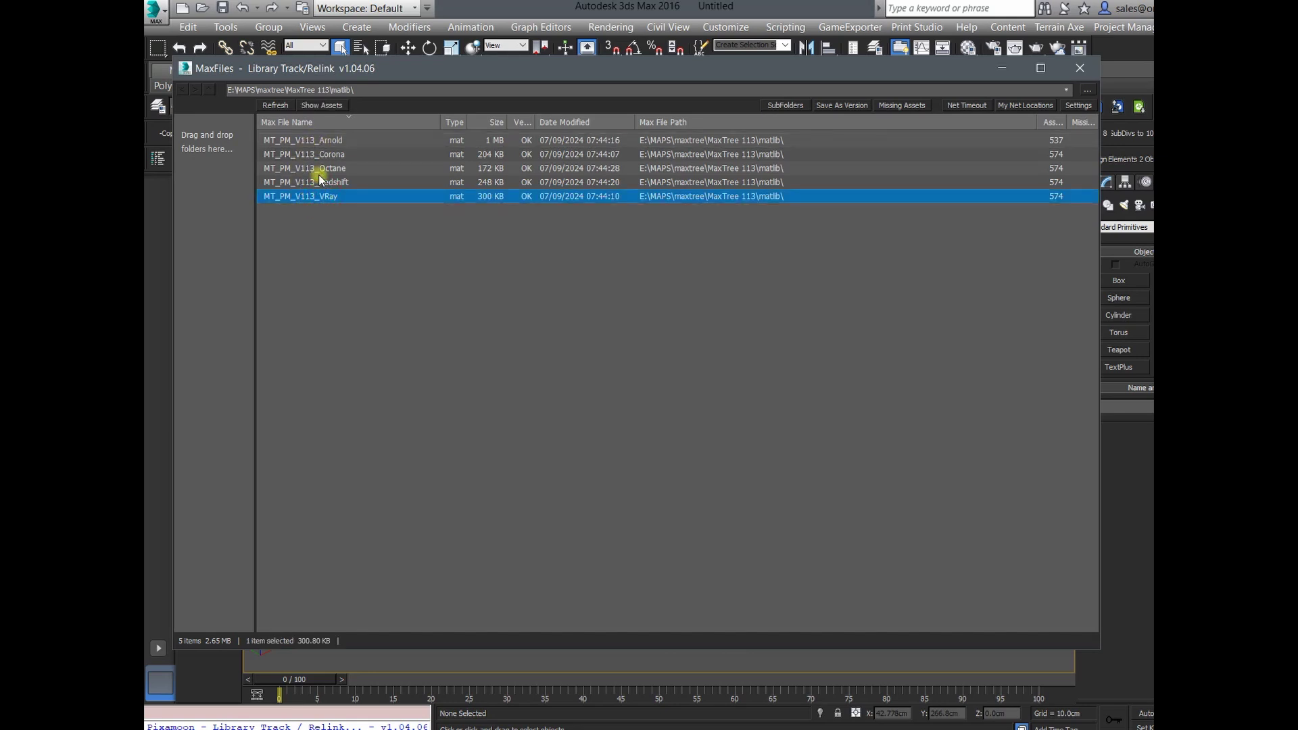
shift+click(312, 143)
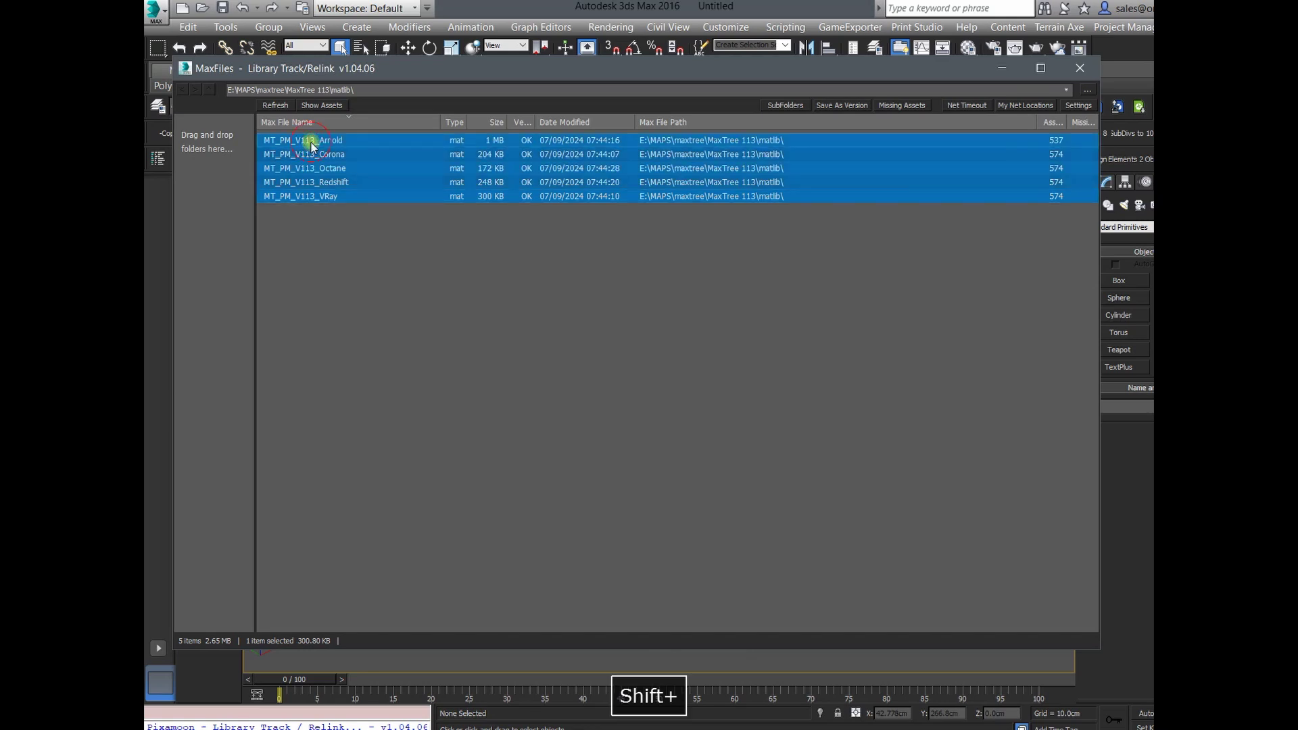
right_click(345, 162)
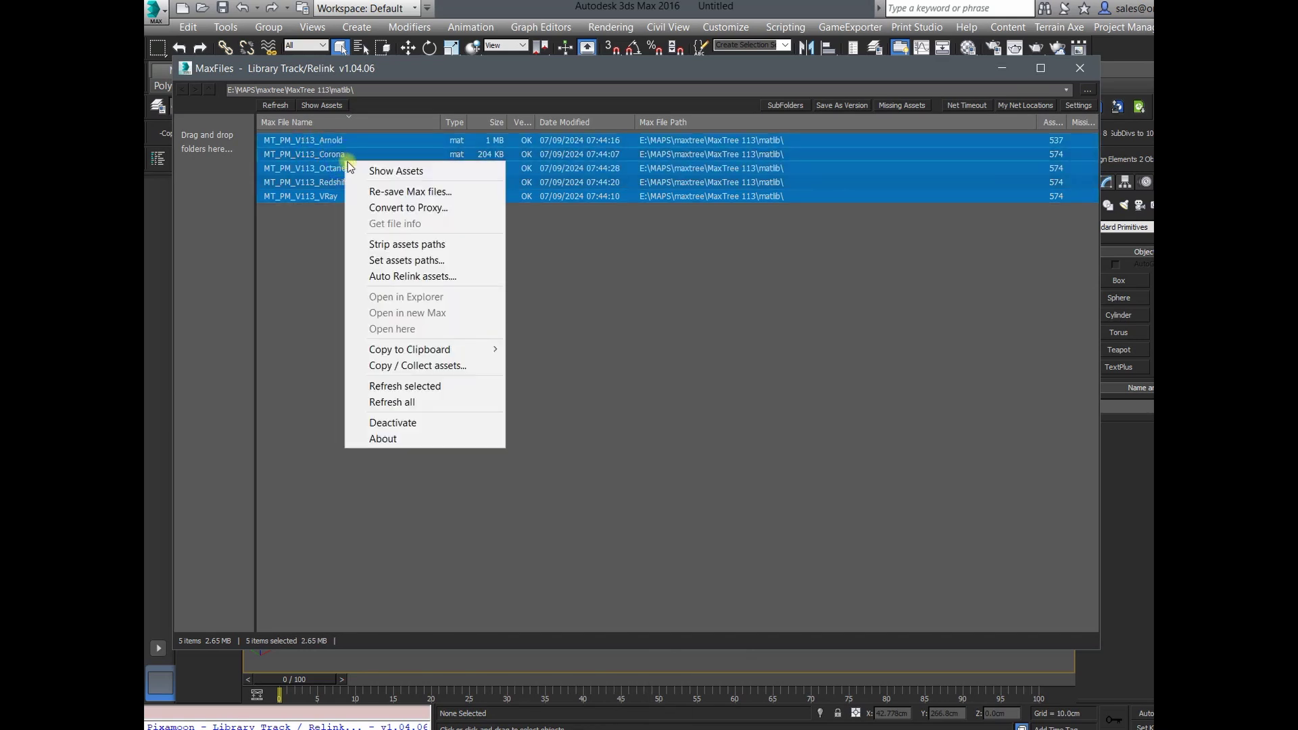
click(422, 261)
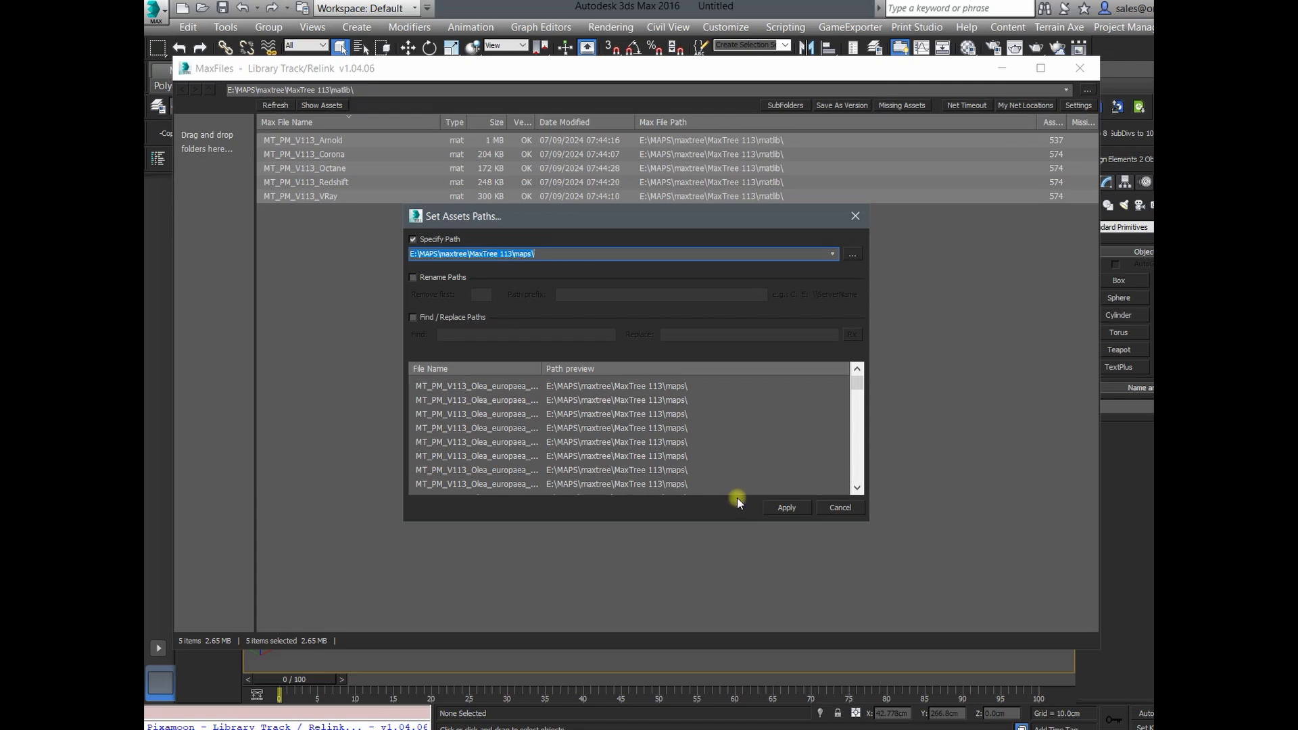
click(784, 507)
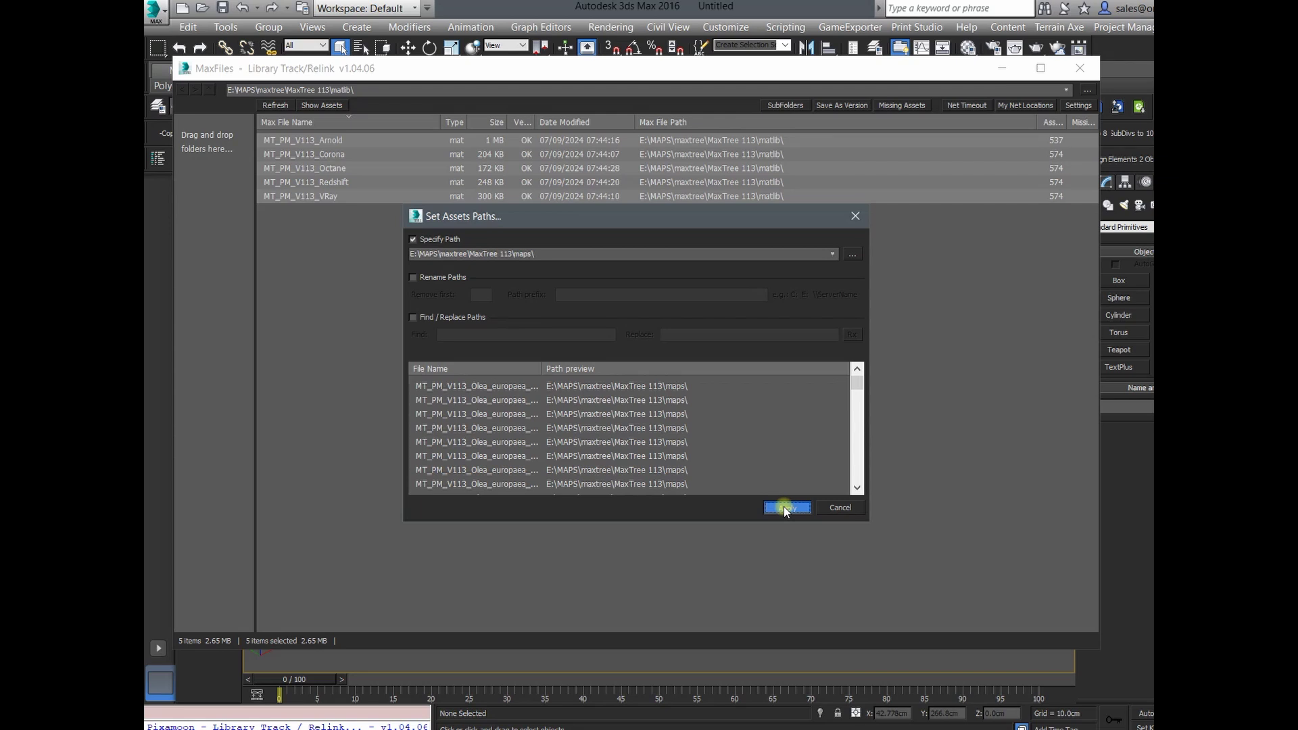
click(784, 506)
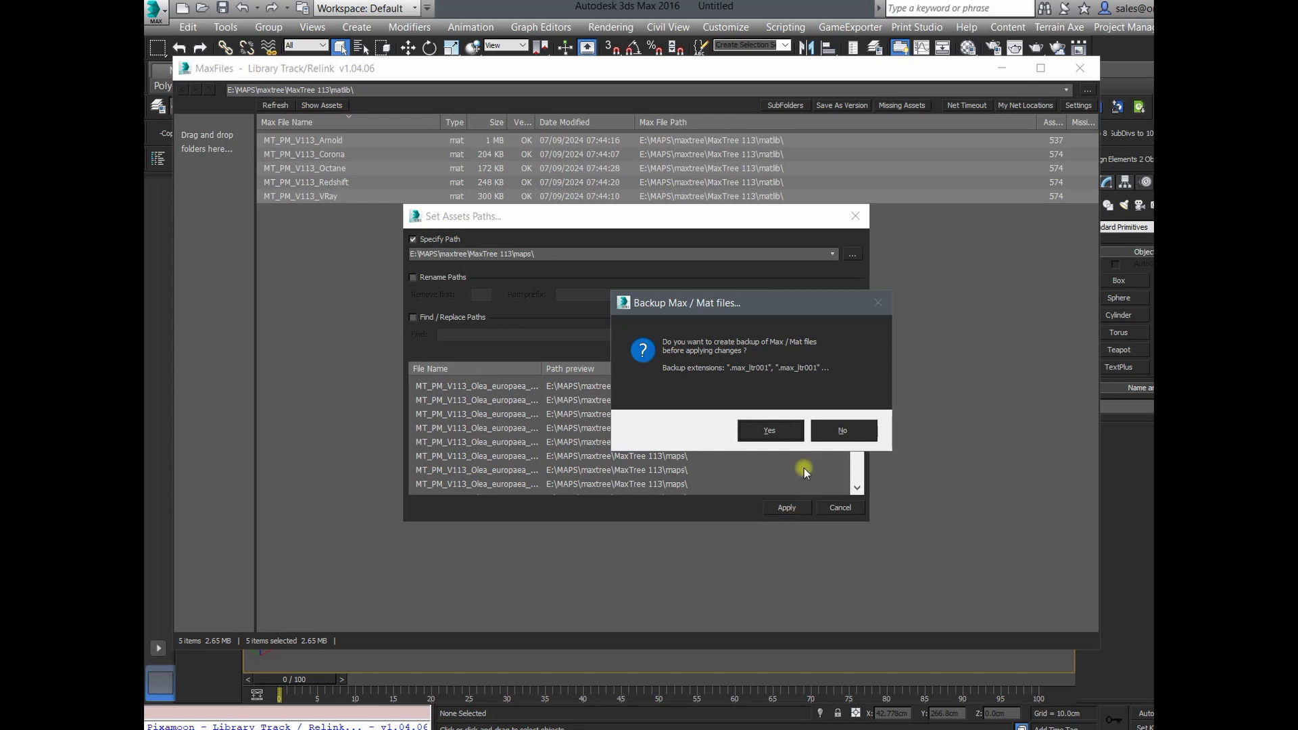
click(842, 432)
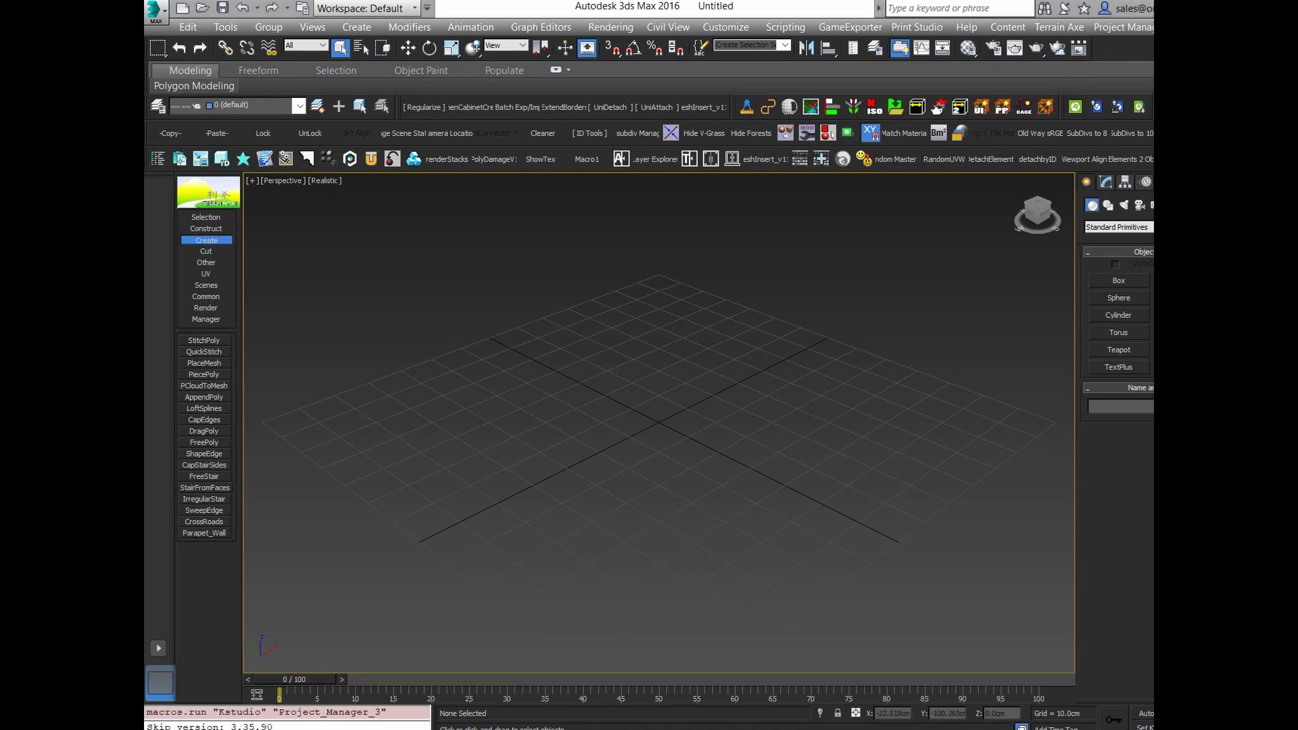
- Open Project Manager and add the MaxTree 113 folder from Total Commander to the MaxTree group of the models tree
click(411, 163)
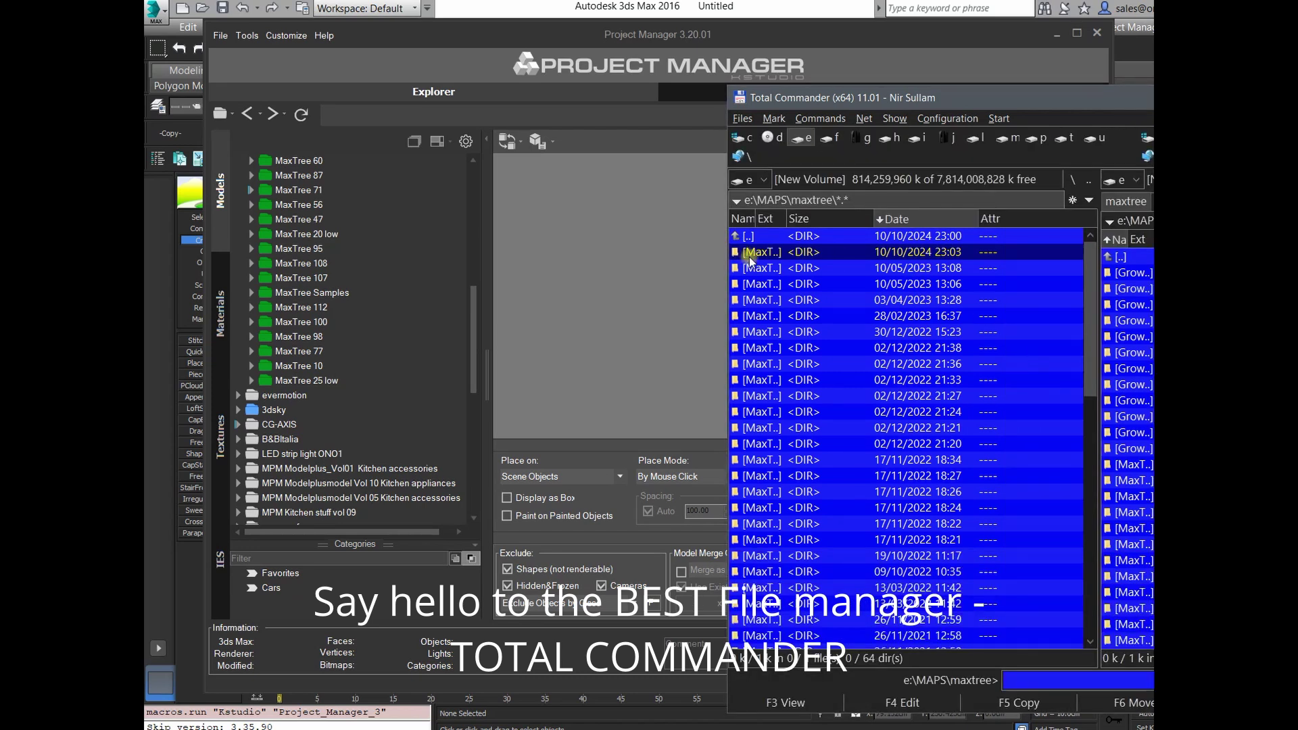
drag(755, 219, 867, 218)
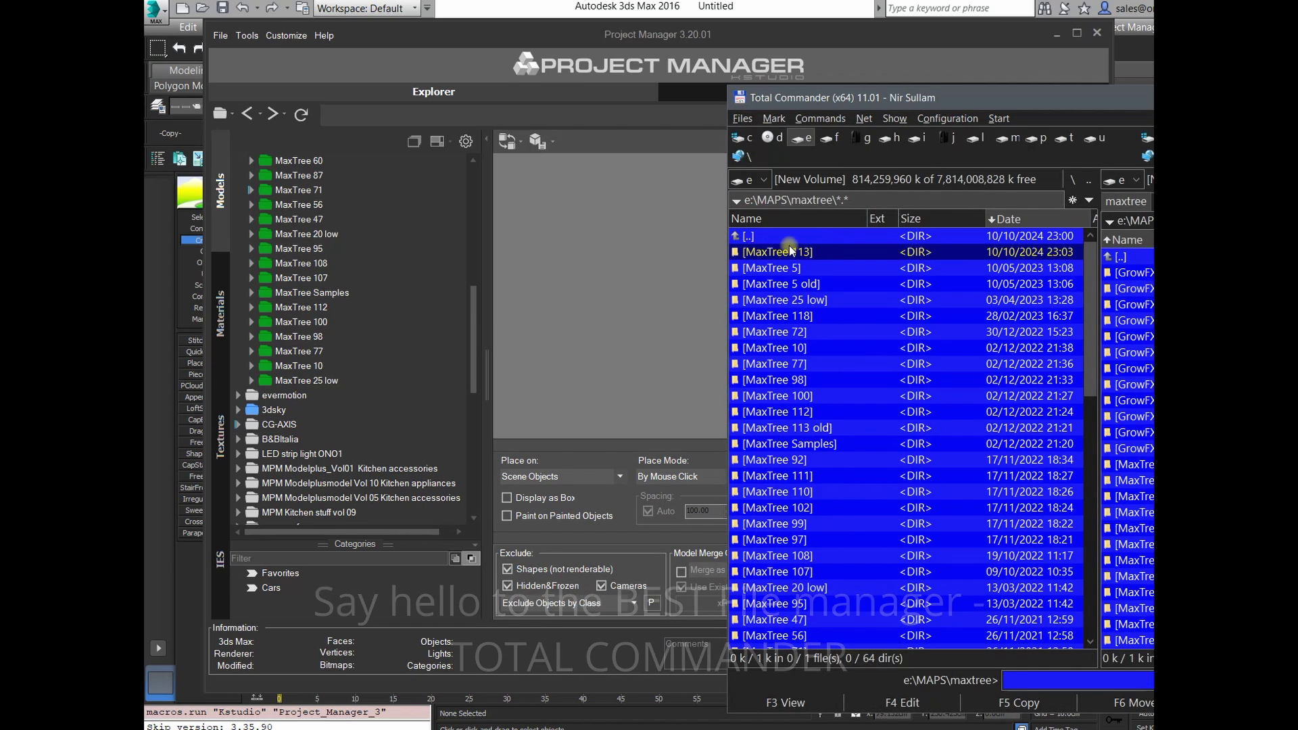
drag(789, 252, 273, 370)
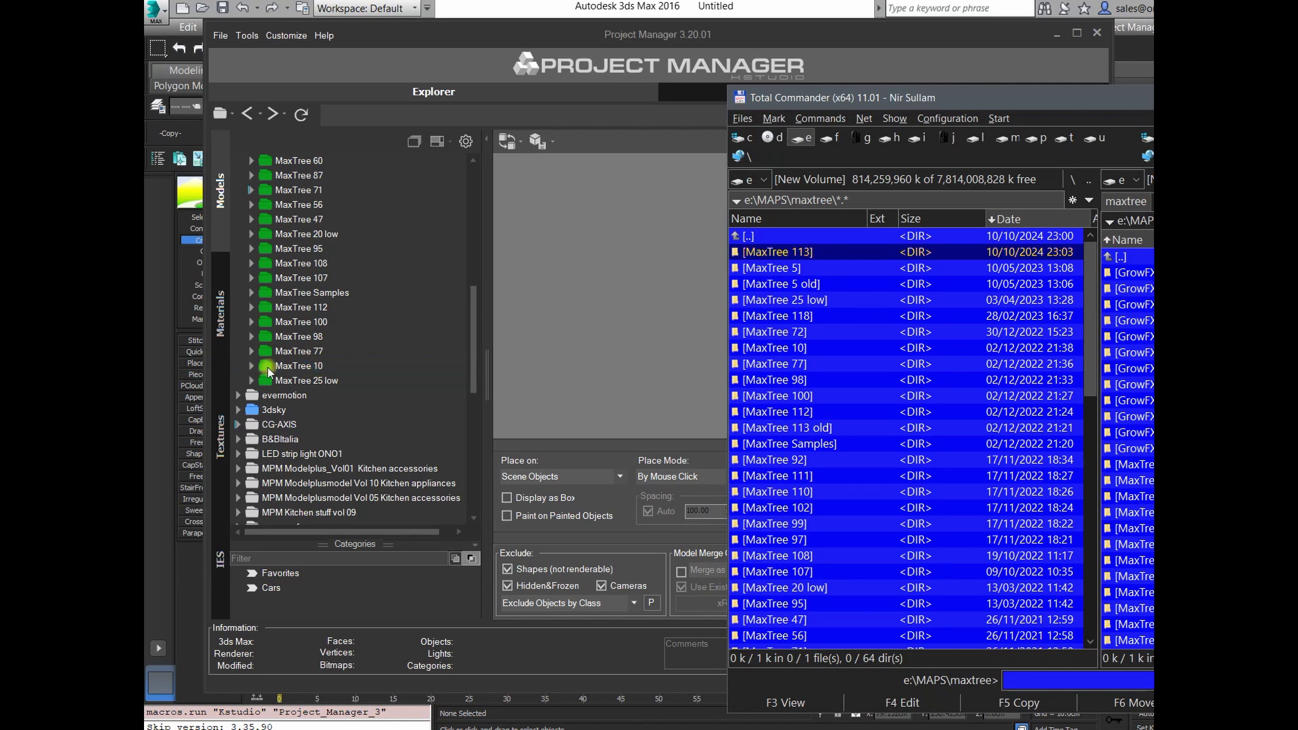
scroll(367, 316, up, 8)
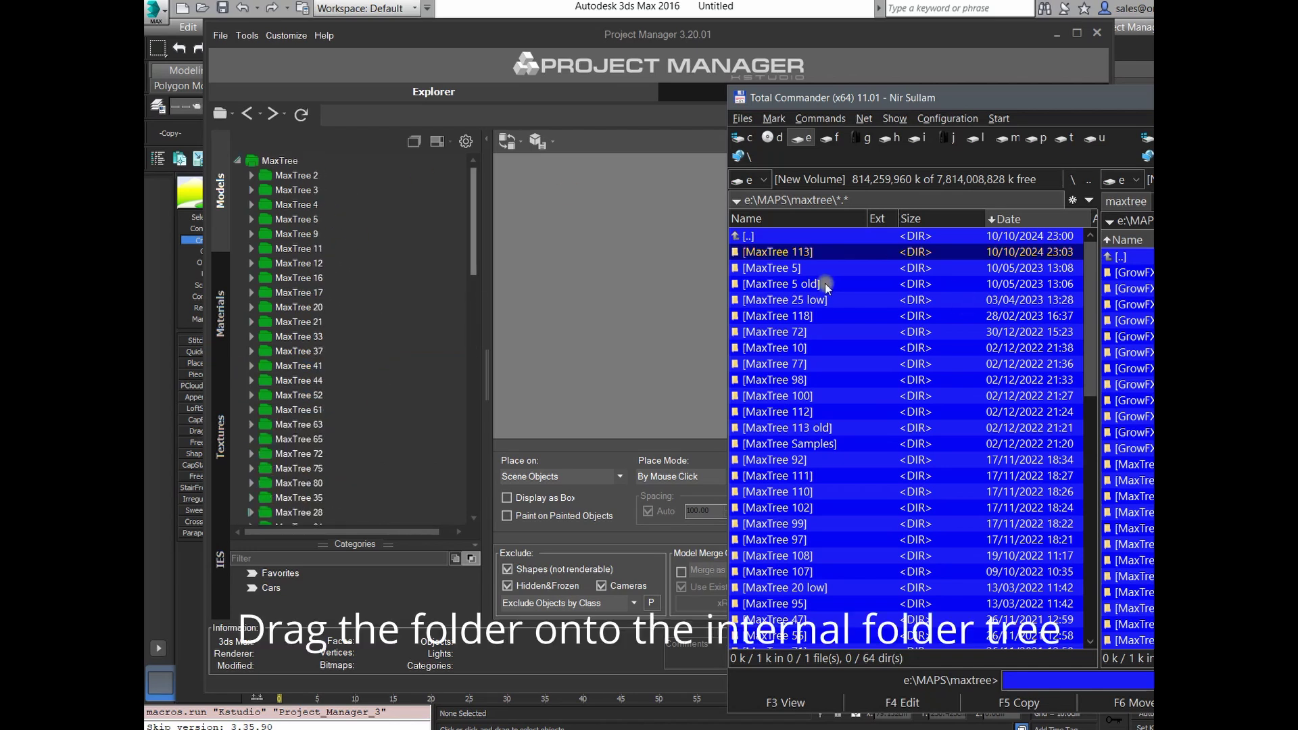
drag(770, 252, 282, 164)
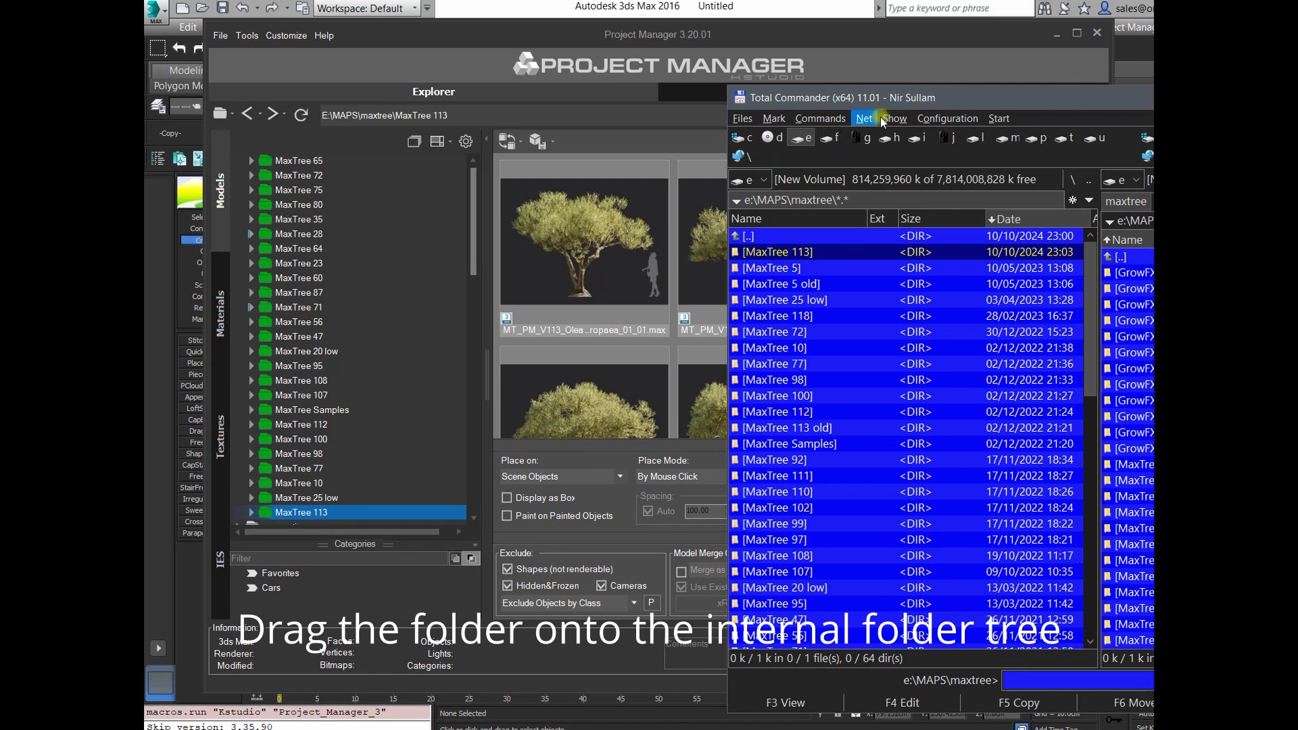
- Browse the olive tree model previews of the MaxTree 113 folder and close Project Manager
drag(859, 98, 161, 145)
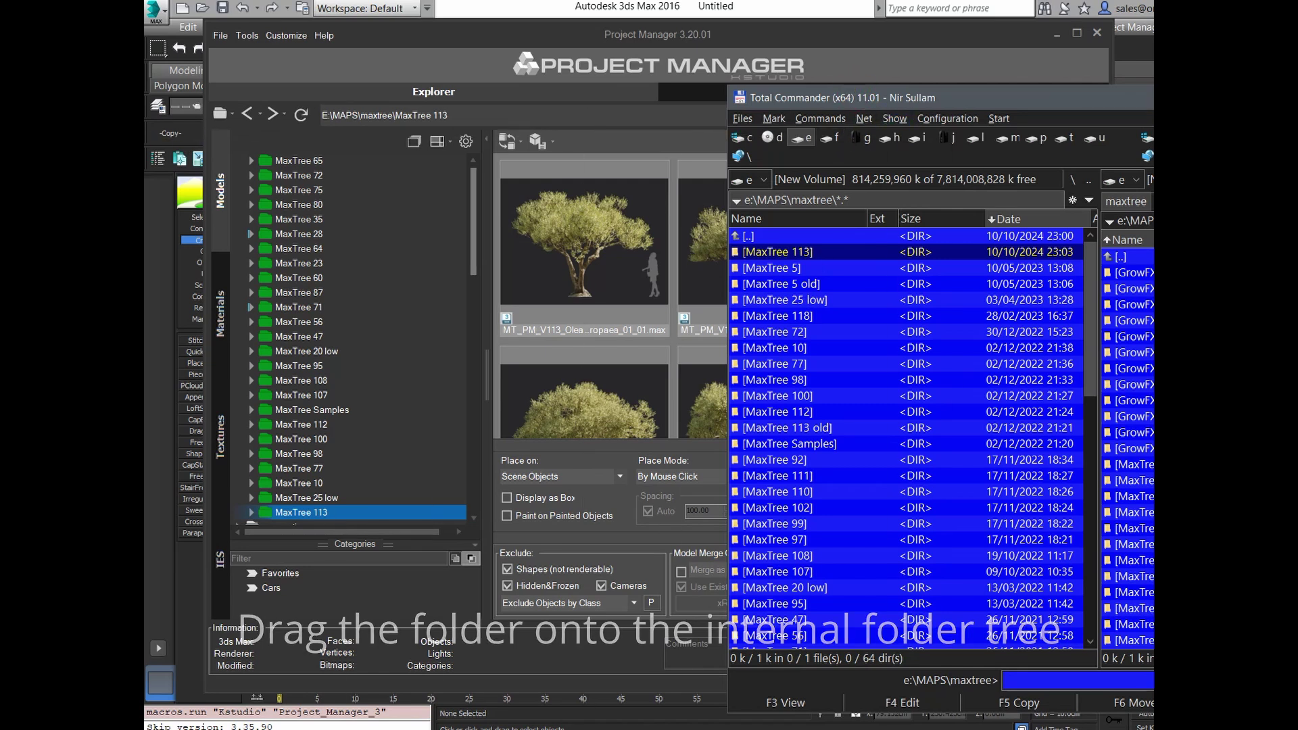
scroll(707, 323, down, 11)
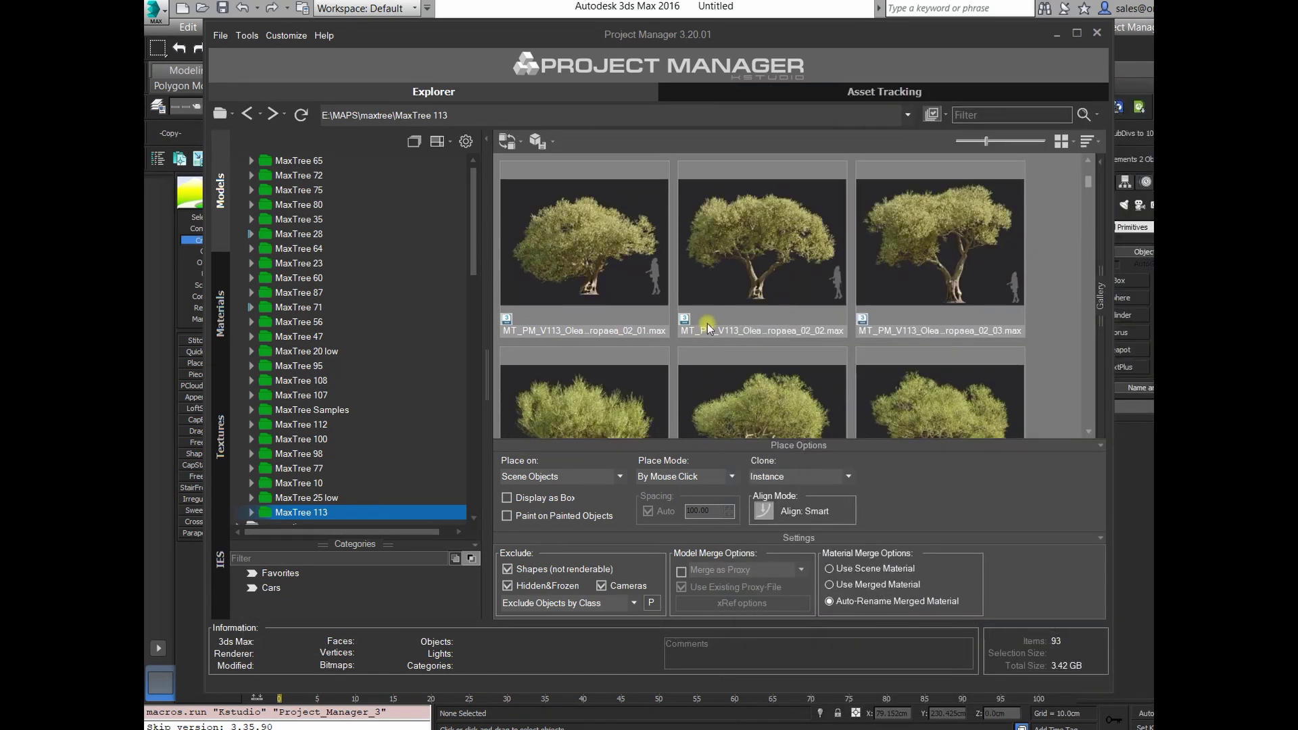
scroll(702, 319, down, 2)
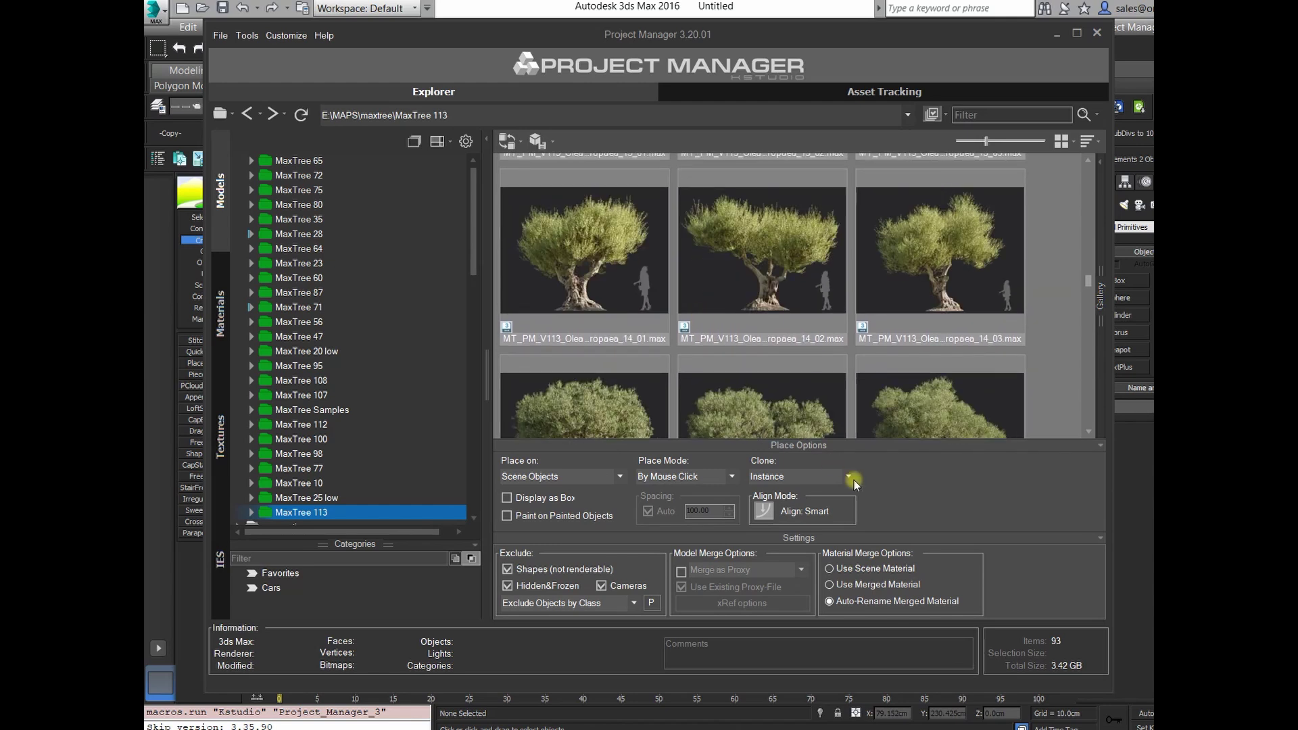
click(1096, 31)
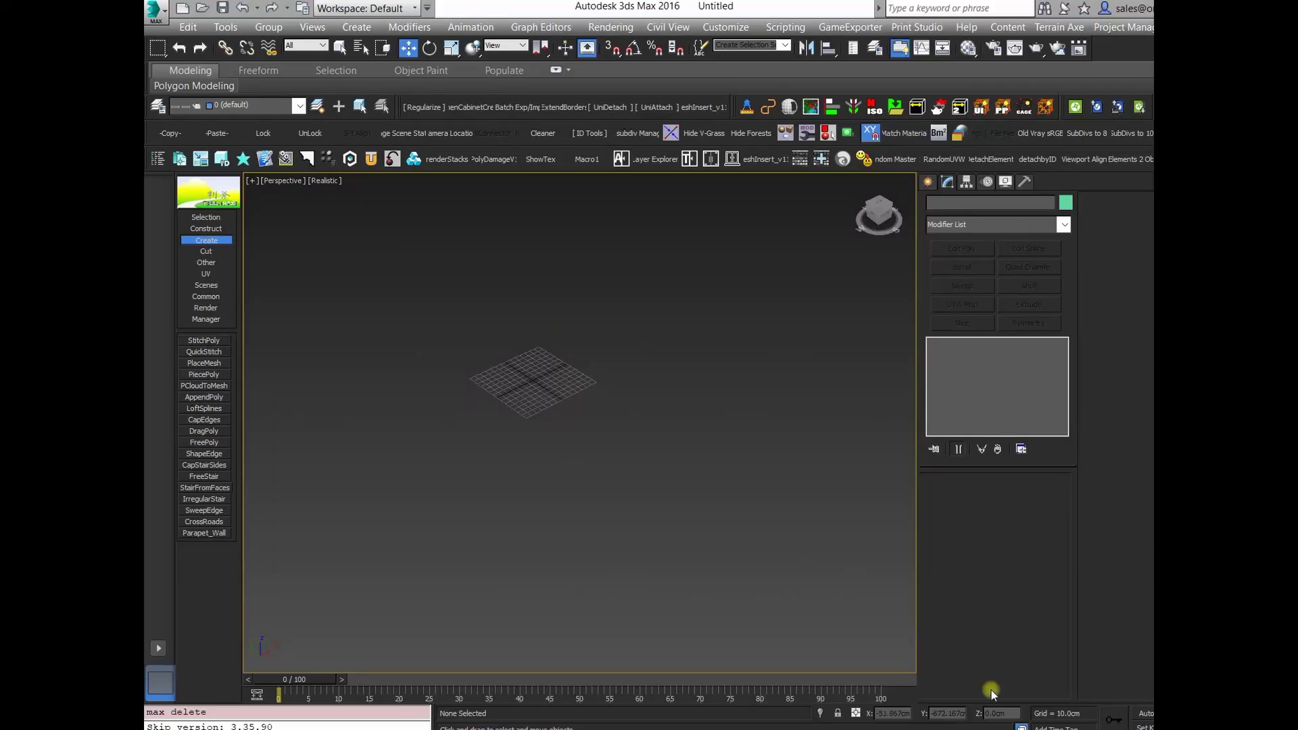
- Create a Standard Primitives plane about 610 cm long that extends beyond the home grid in the perspective view
click(927, 183)
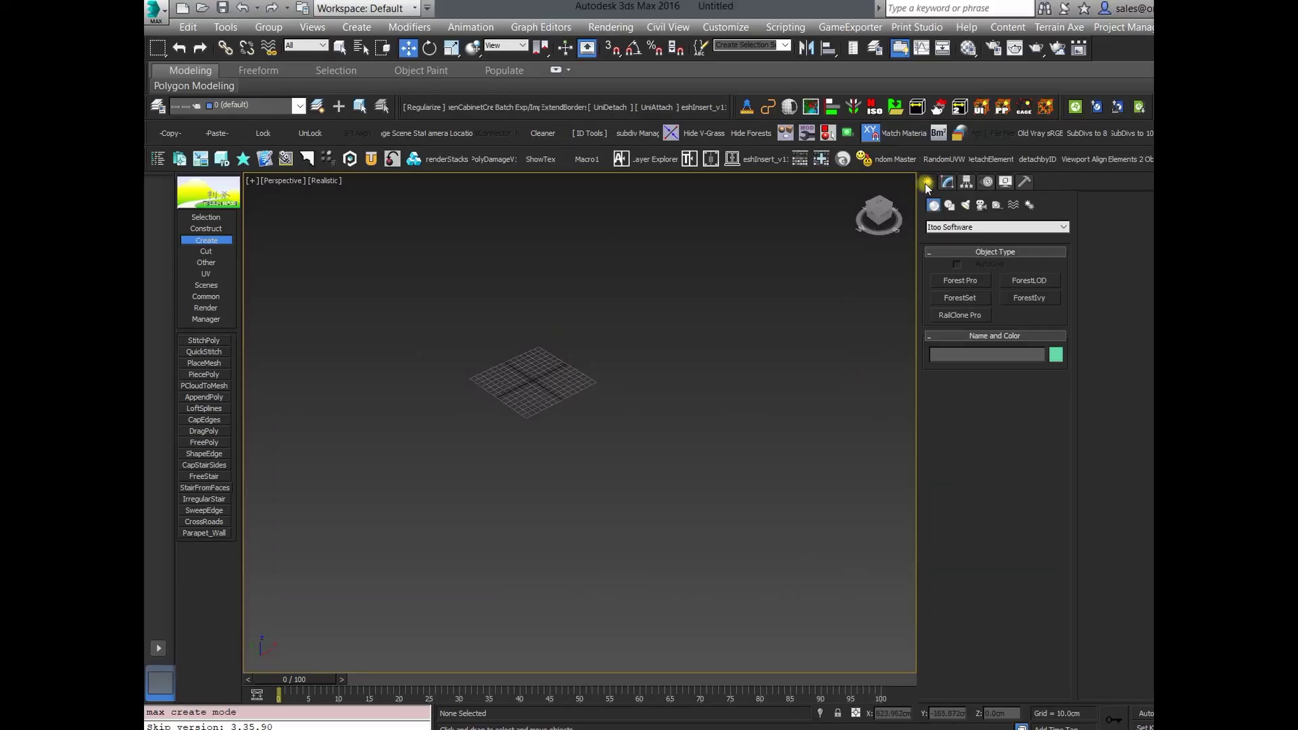
click(936, 226)
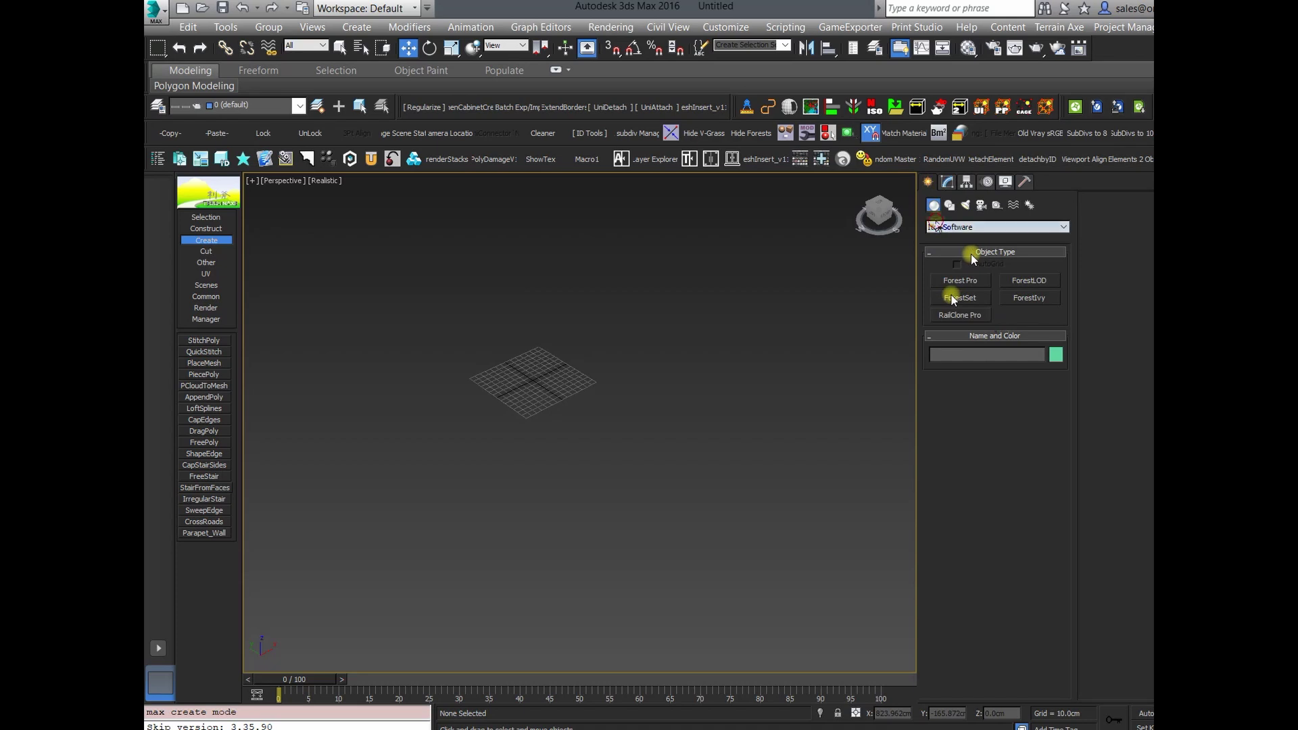
click(943, 240)
click(1029, 349)
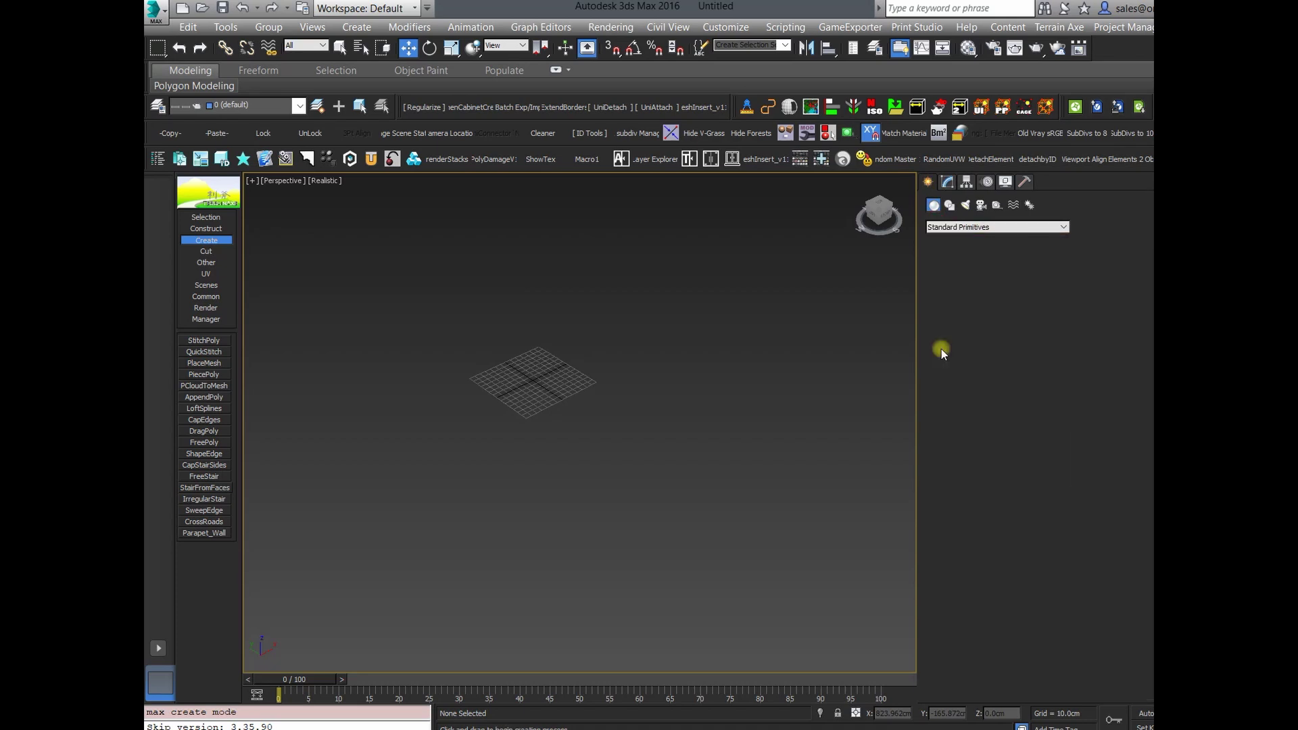
click(280, 403)
drag(387, 464, 840, 440)
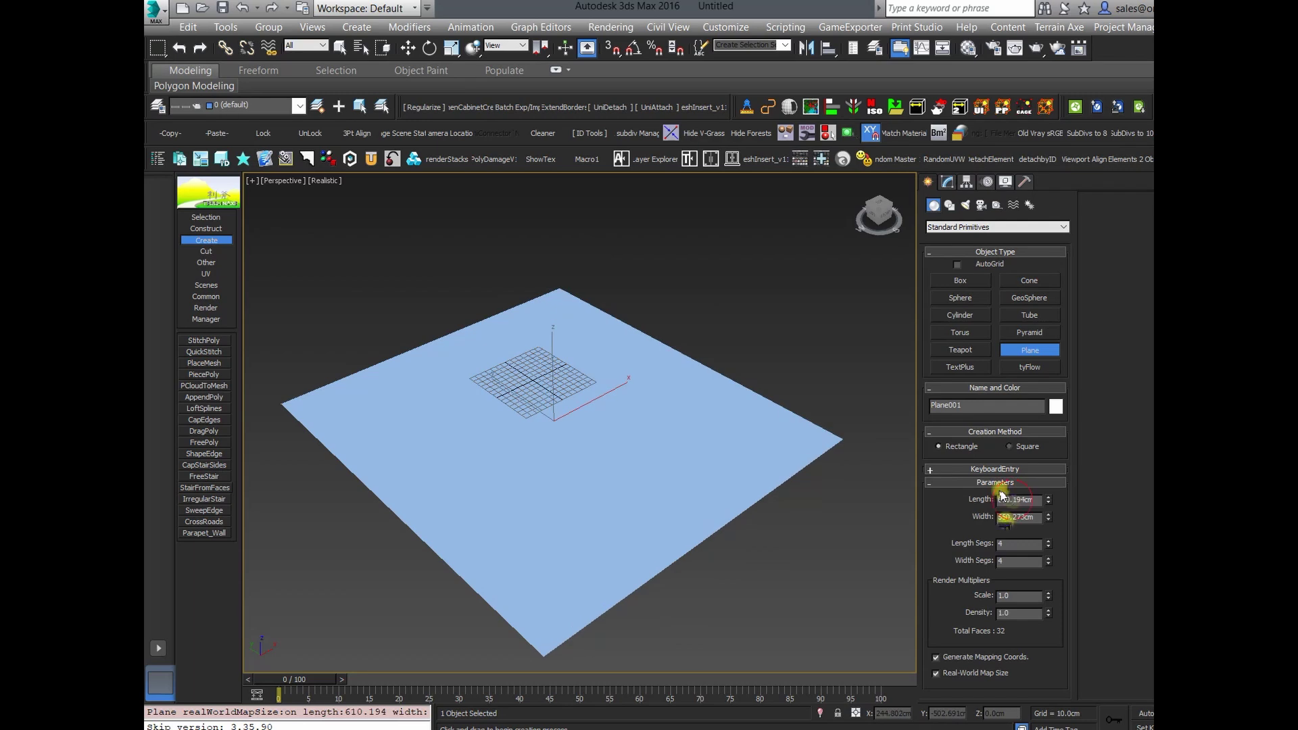
key(Return)
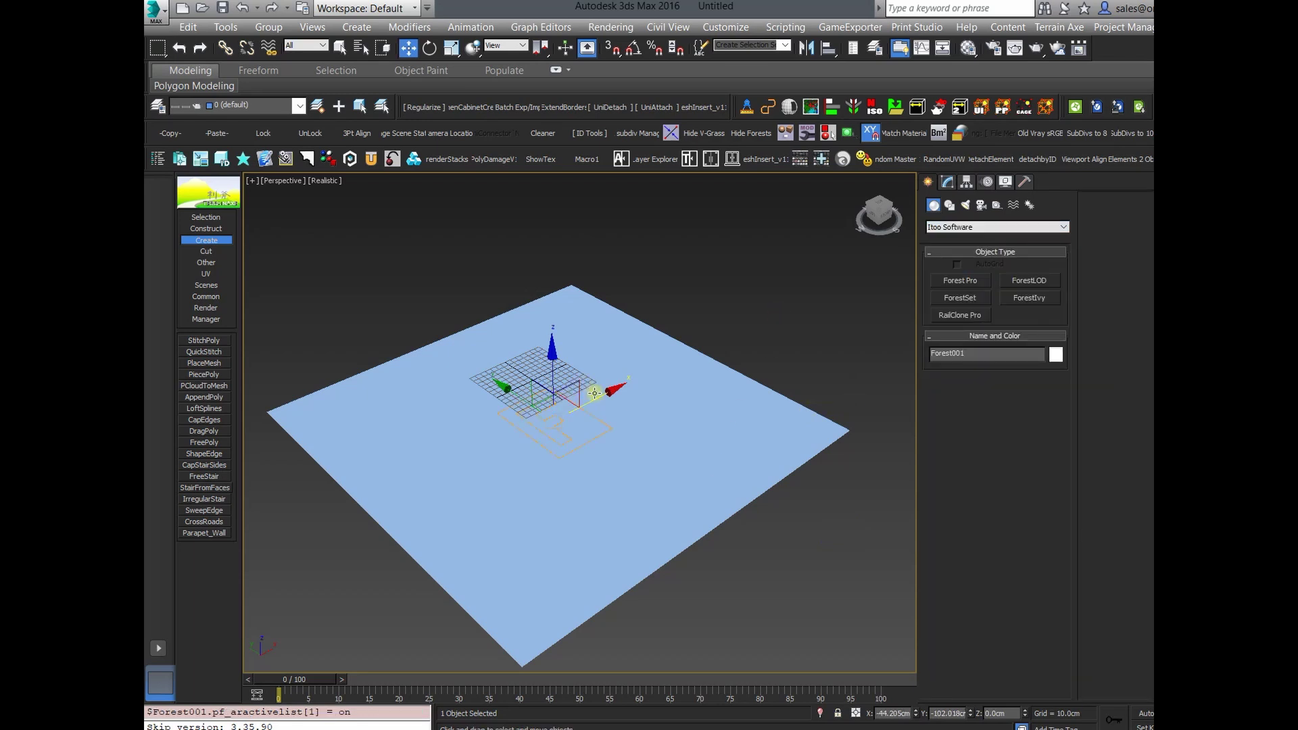
- Move the Forest object's icon off the plane to about X 389 cm, Y -102 cm, and show its editable parameters
drag(594, 392, 787, 247)
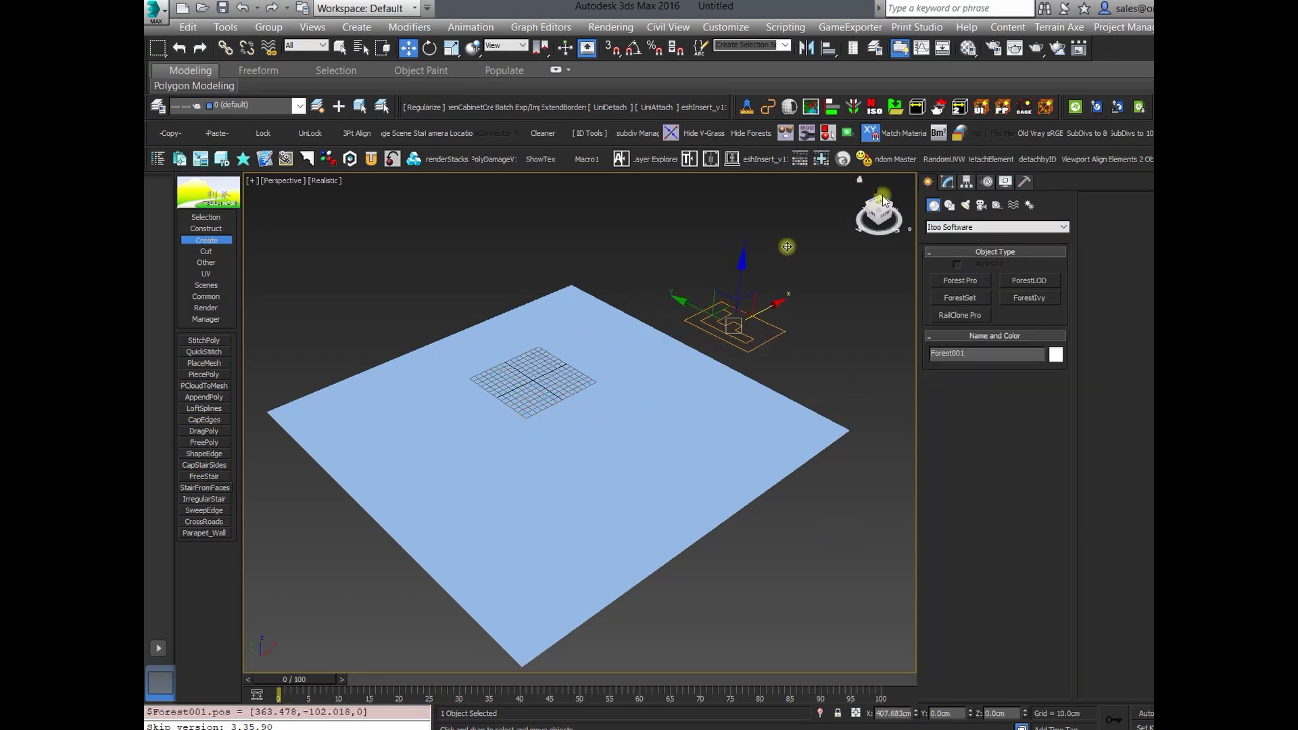
click(945, 182)
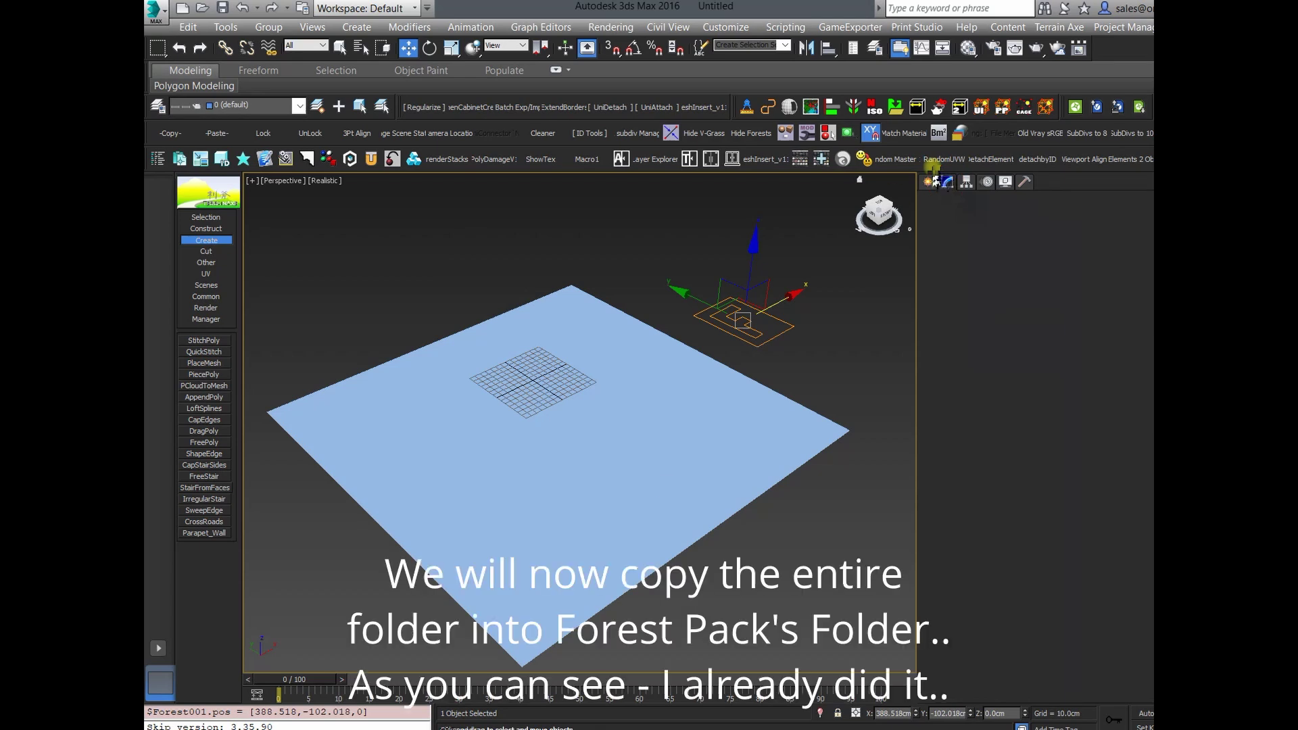
- Check in Total Commander that the MaxTree 113 folder is copied to e:\MAPS\ForestPack\Maxtree, and return to 3ds Max
key(alt+Tab)
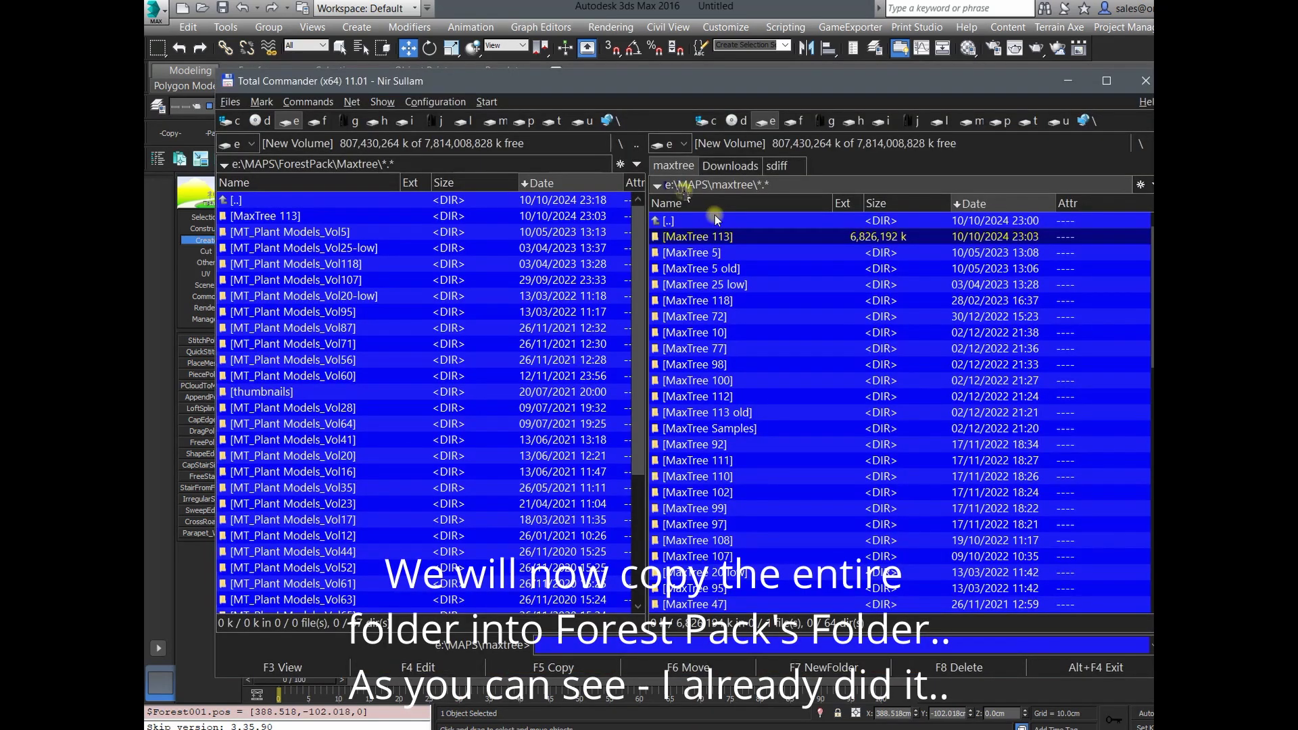
drag(718, 236, 721, 235)
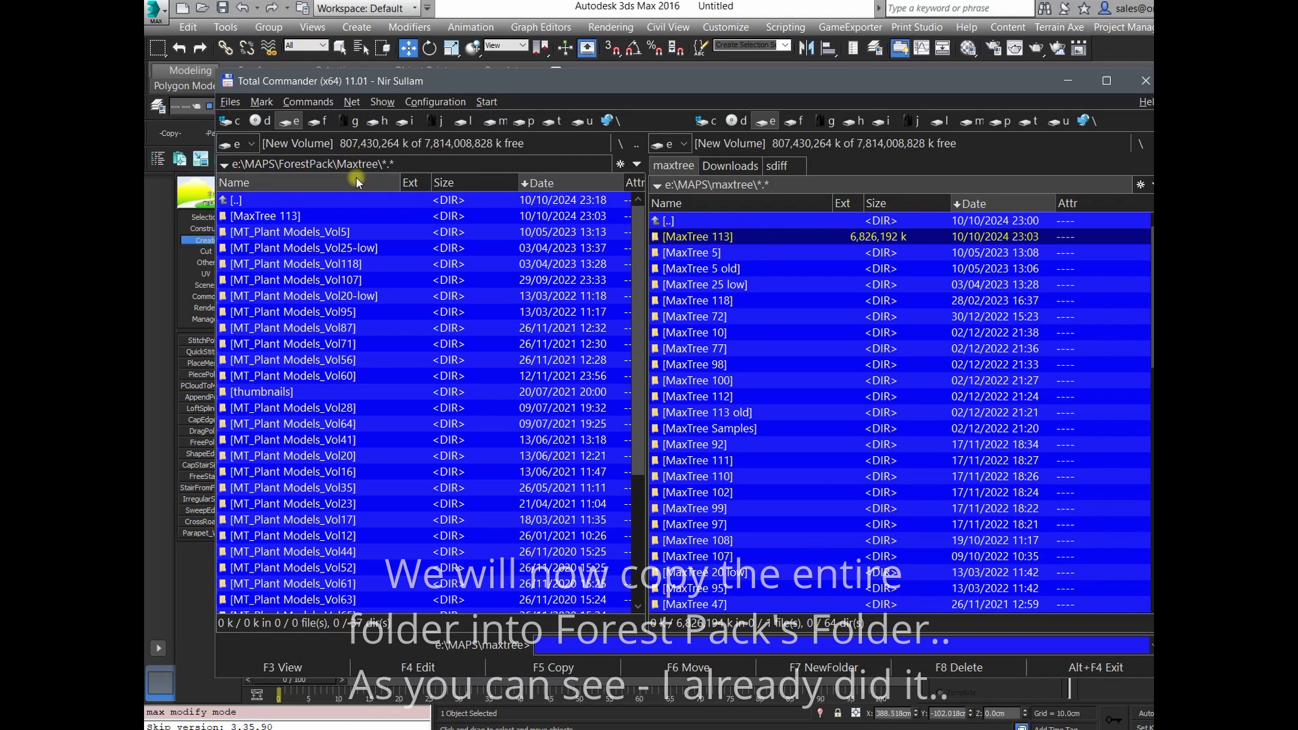
click(1074, 79)
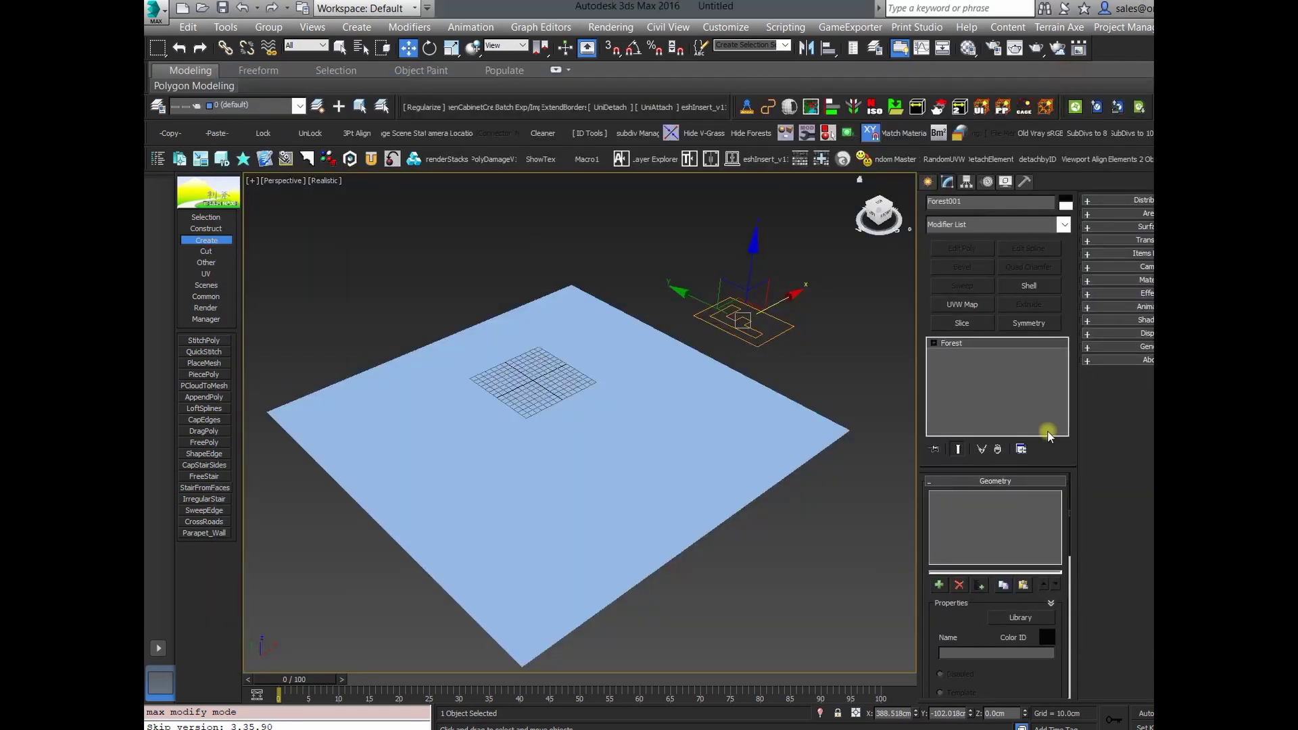
- Open the Forest object's geometry library at the MaxTree 113 folder of olive tree models
click(1014, 619)
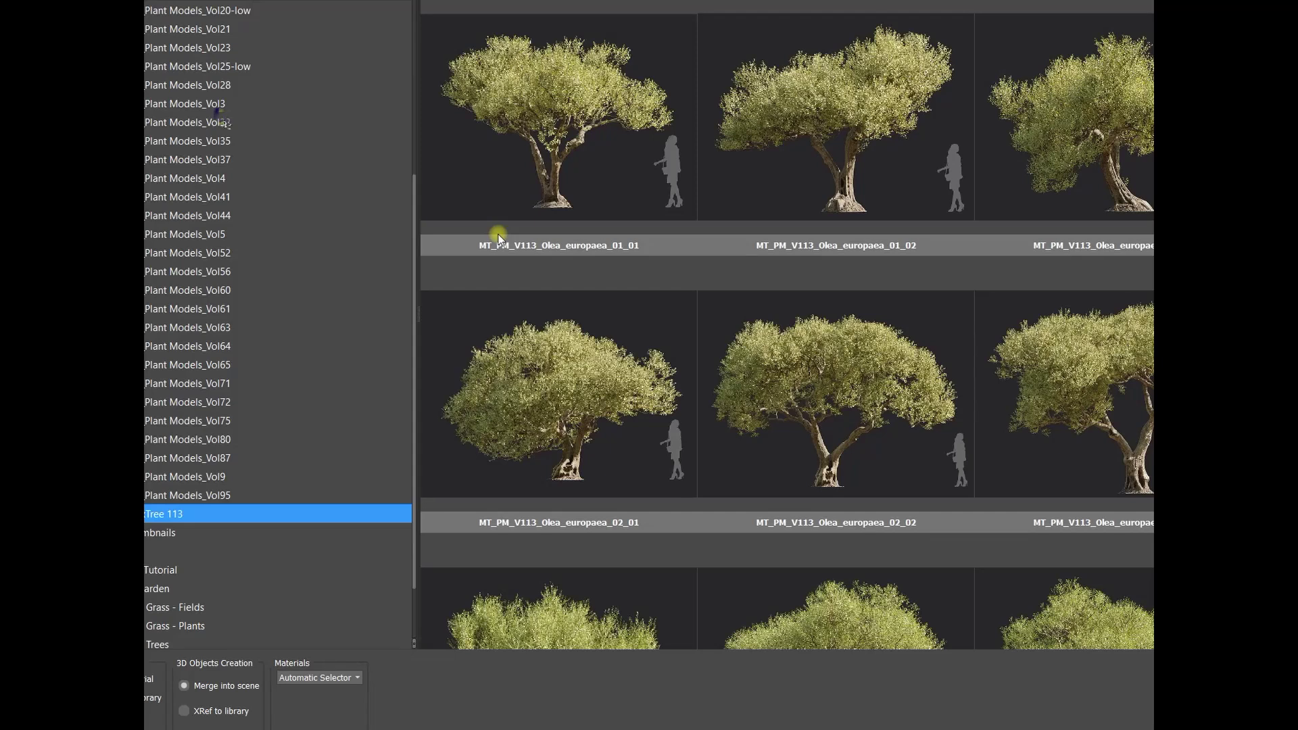